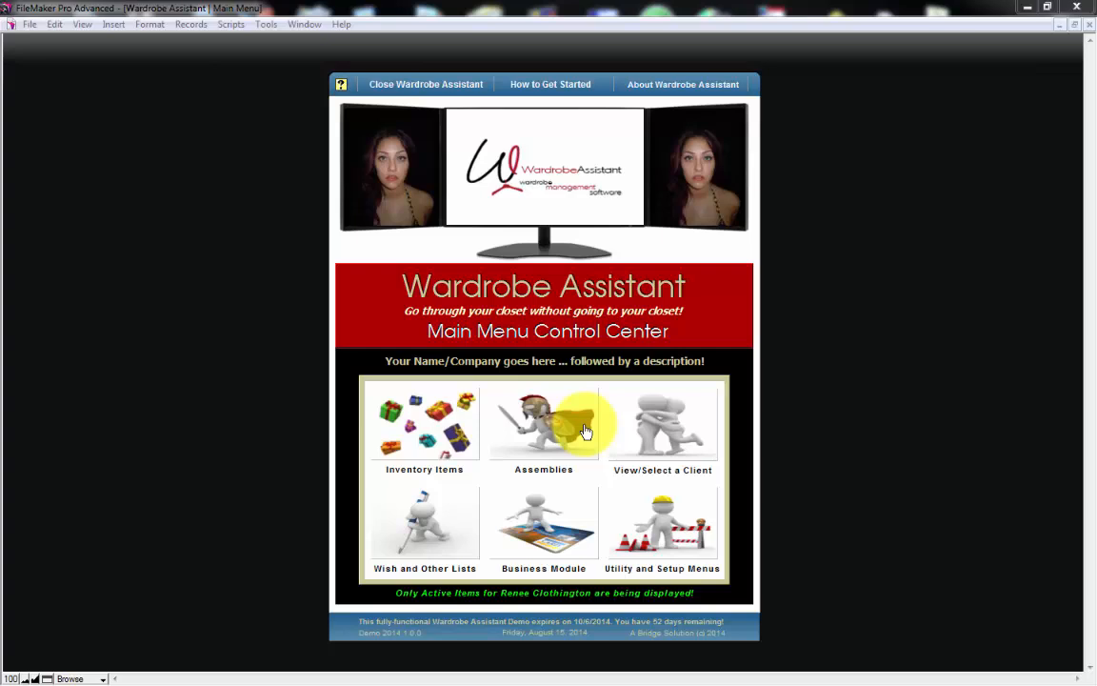
# - Open the Assemblies module in create mode and create a new, empty assembly record
pyautogui.click(584, 431)
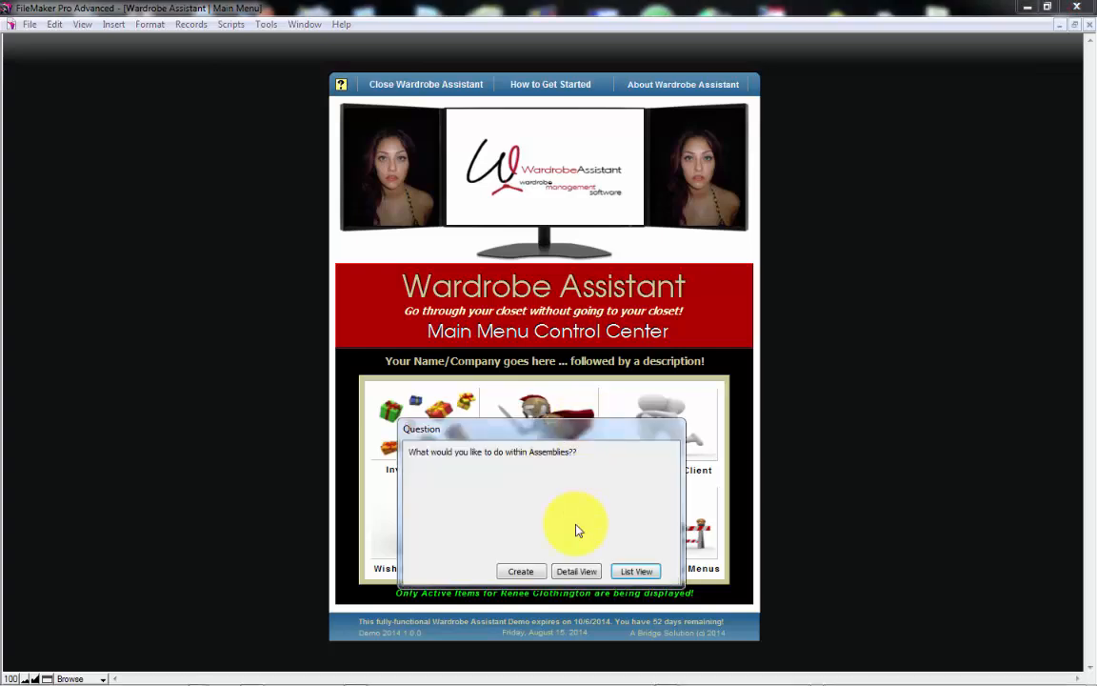
pyautogui.click(520, 571)
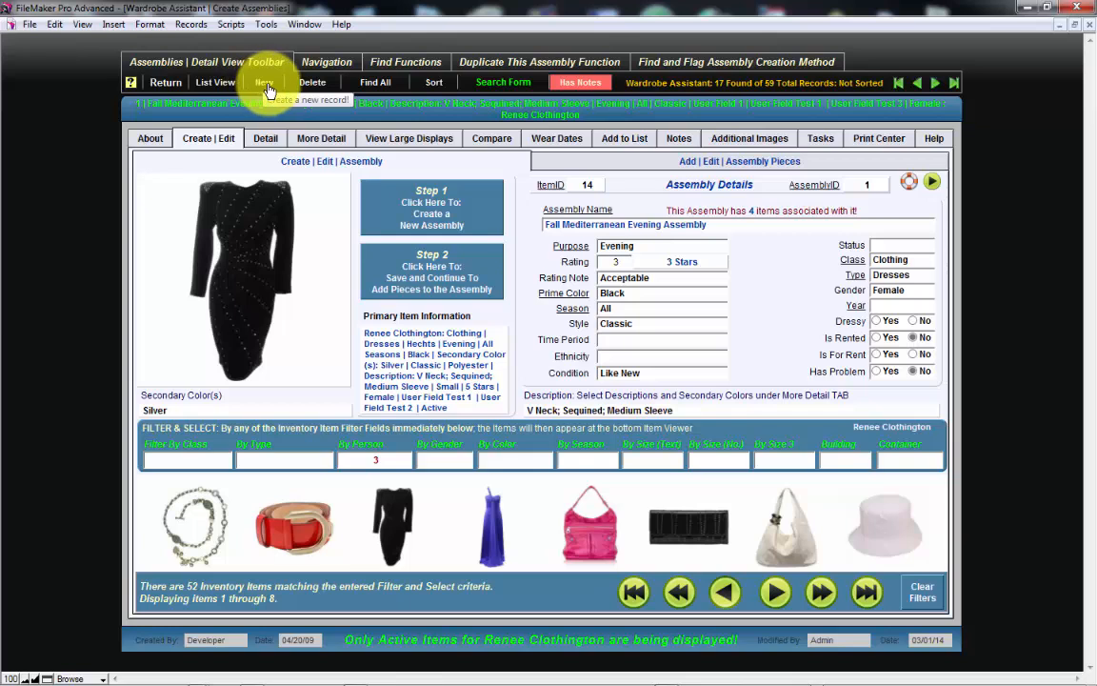
pyautogui.click(480, 203)
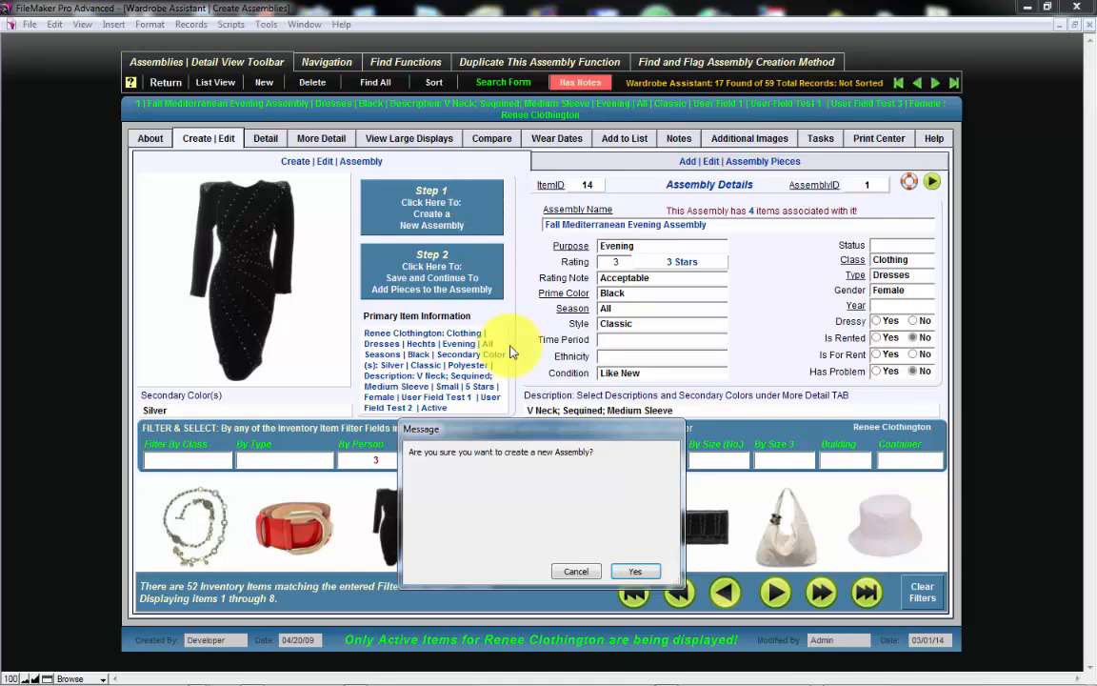
pyautogui.click(632, 573)
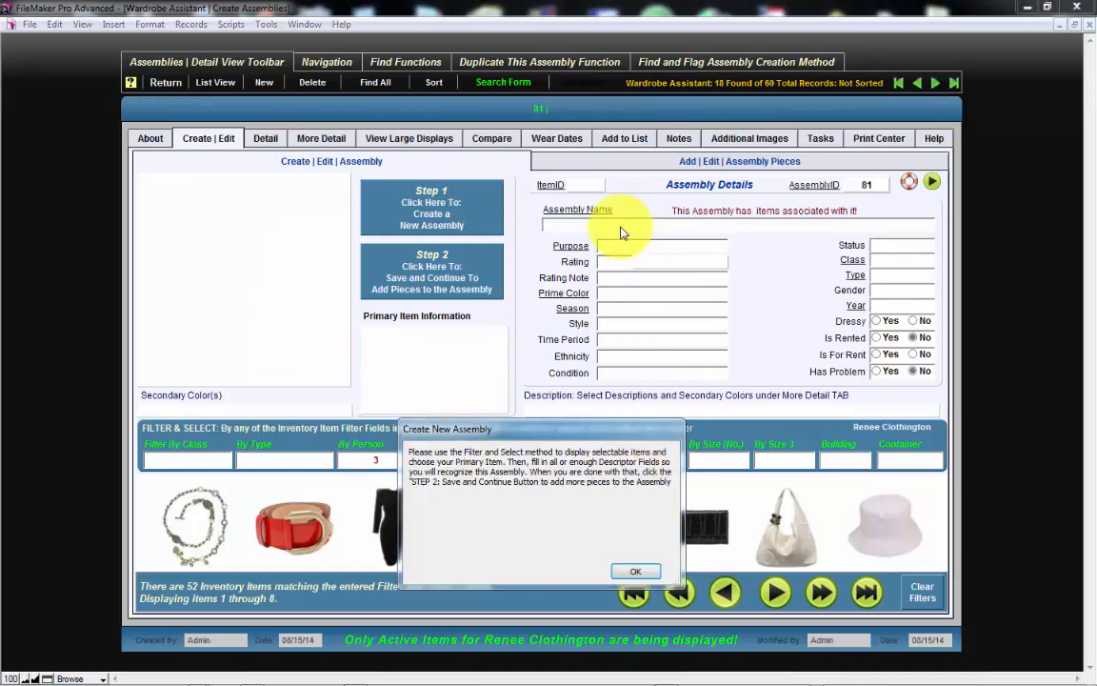
pyautogui.click(643, 574)
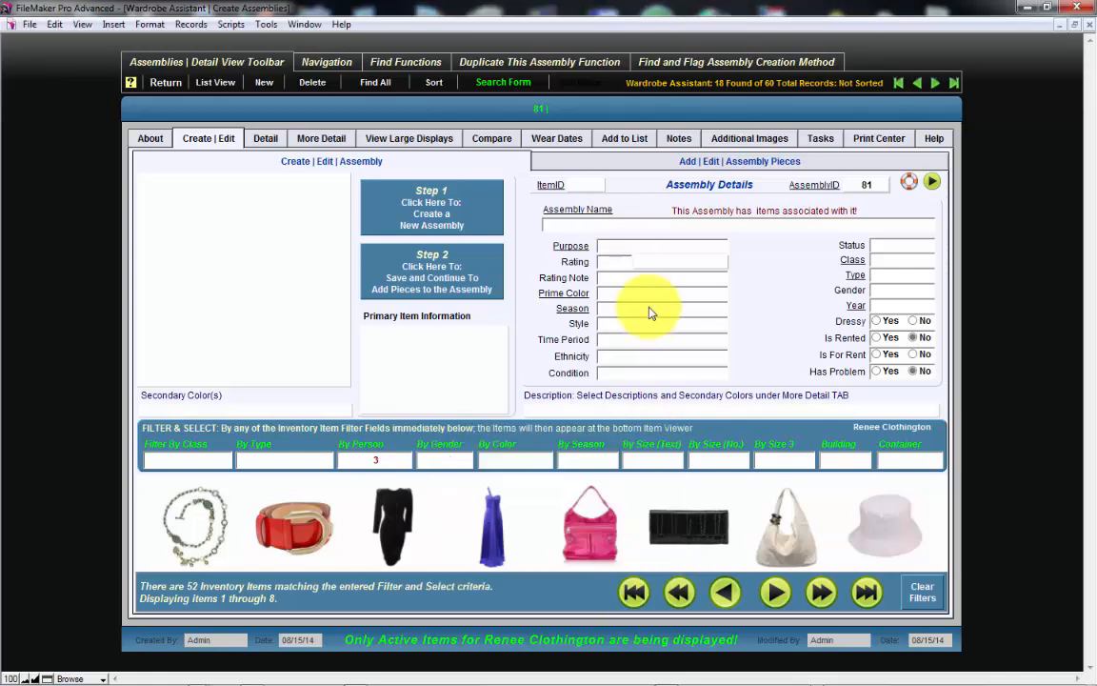
# - Name the new assembly "Test Assembly for Tutorial"
pyautogui.click(609, 225)
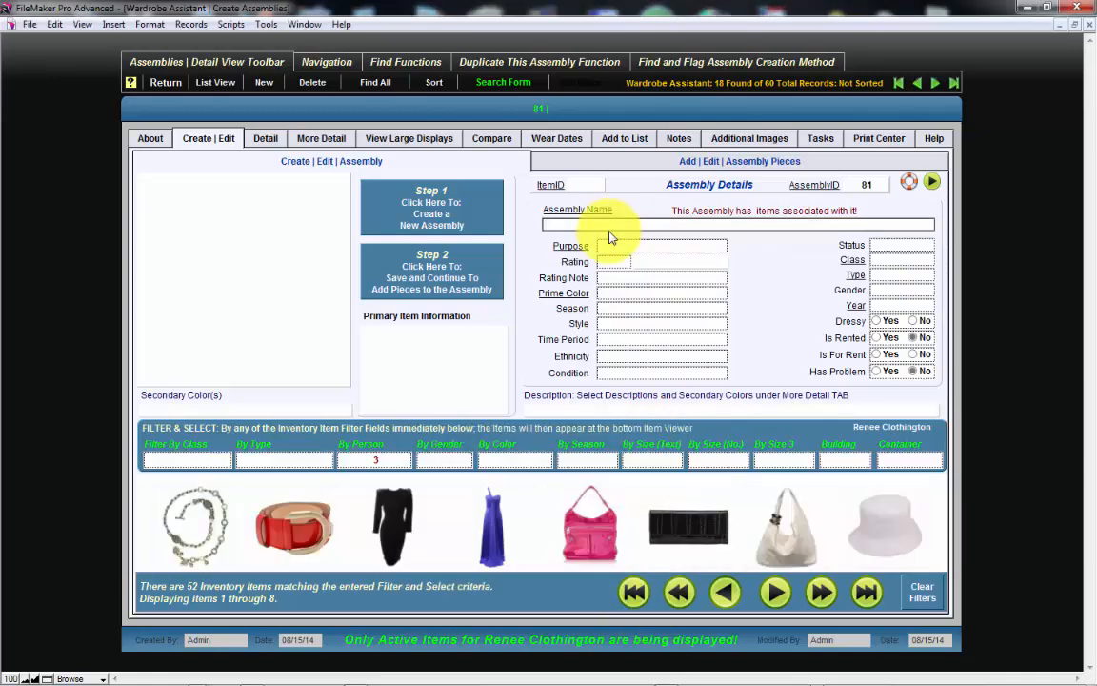
pyautogui.write('Test Assembly for Tutorial')
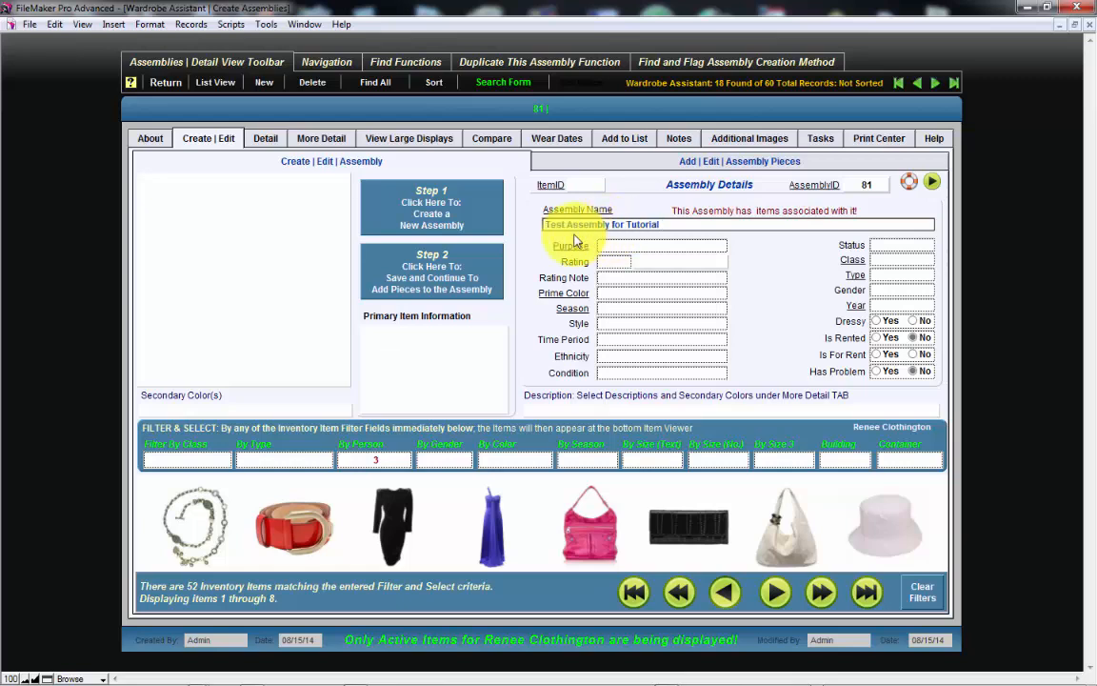
pyautogui.click(535, 251)
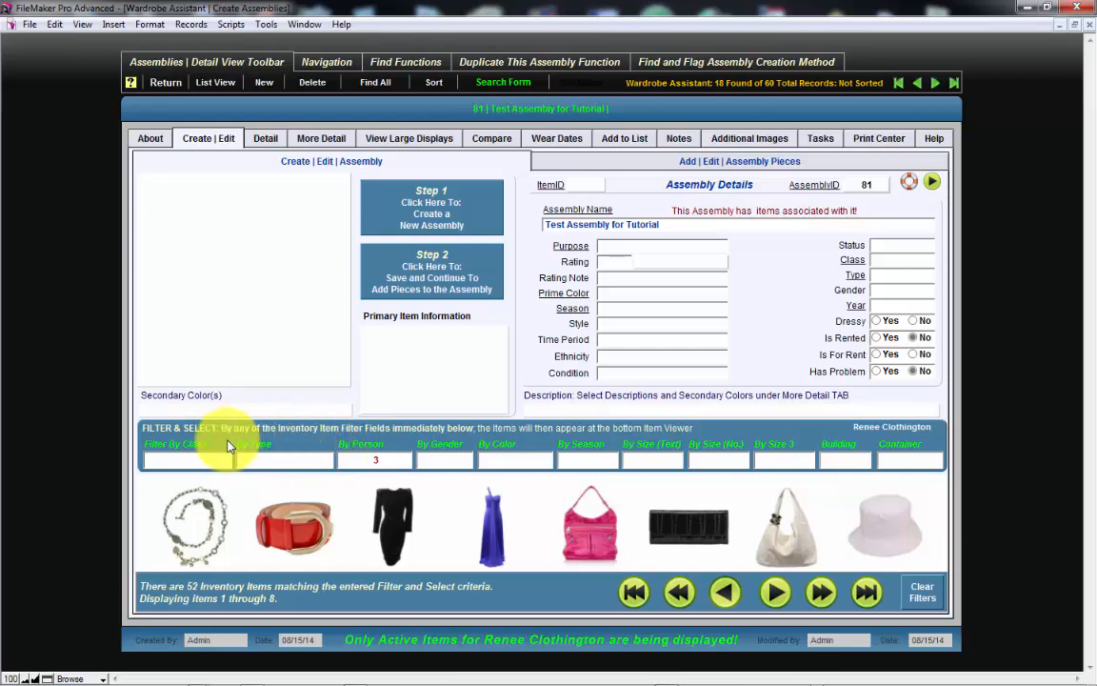
# - Filter the inventory by type Dresses, choose the pink sleeveless dress as the assembly's primary item, and save to continue to adding pieces
pyautogui.click(245, 460)
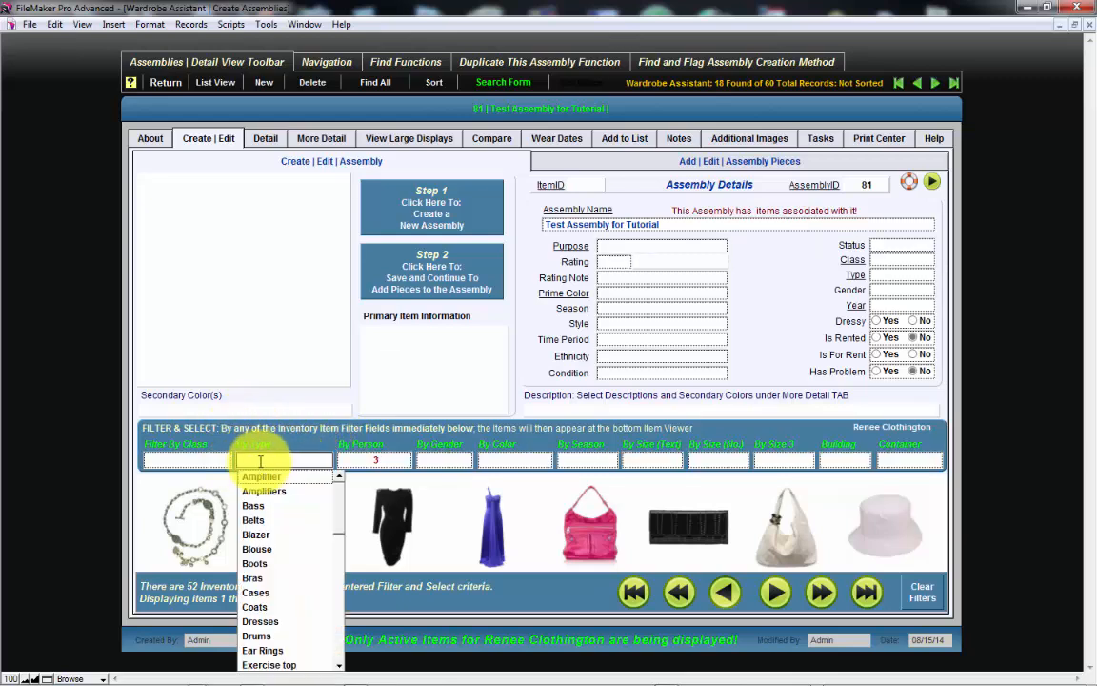
pyautogui.click(276, 624)
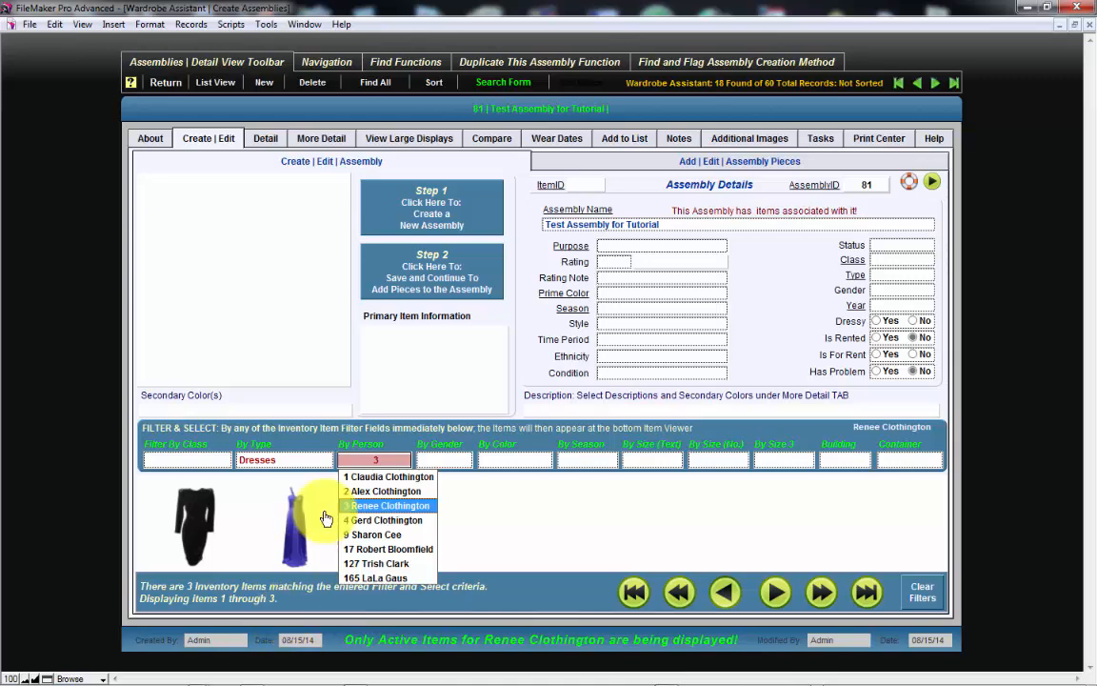
pyautogui.click(522, 396)
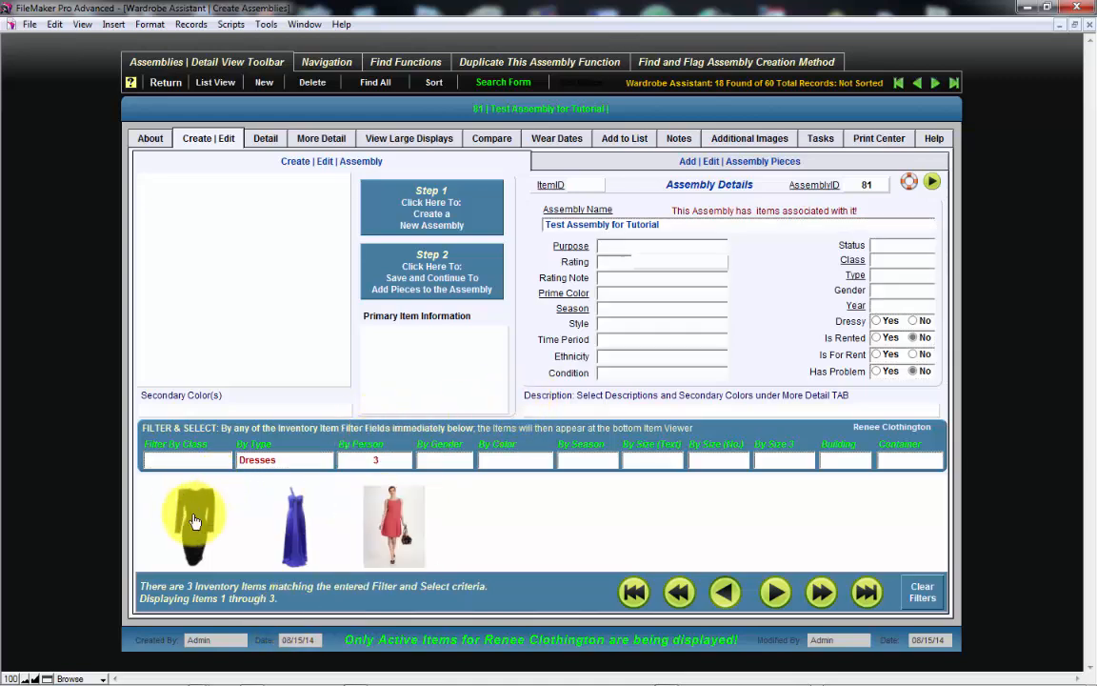
pyautogui.click(401, 522)
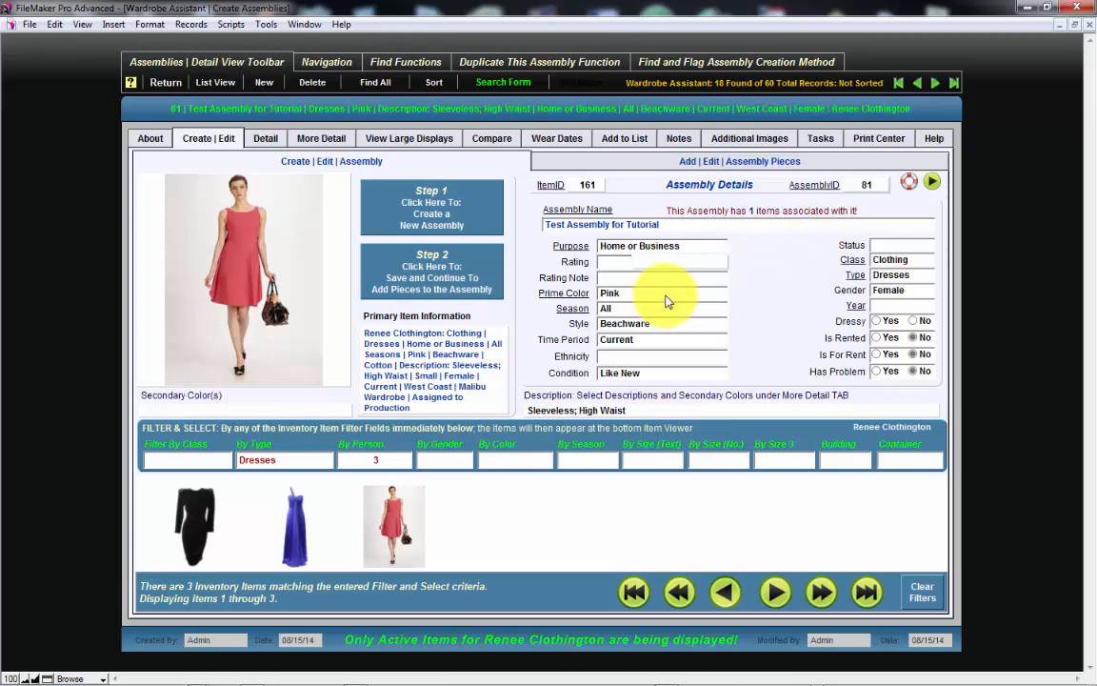
pyautogui.click(457, 274)
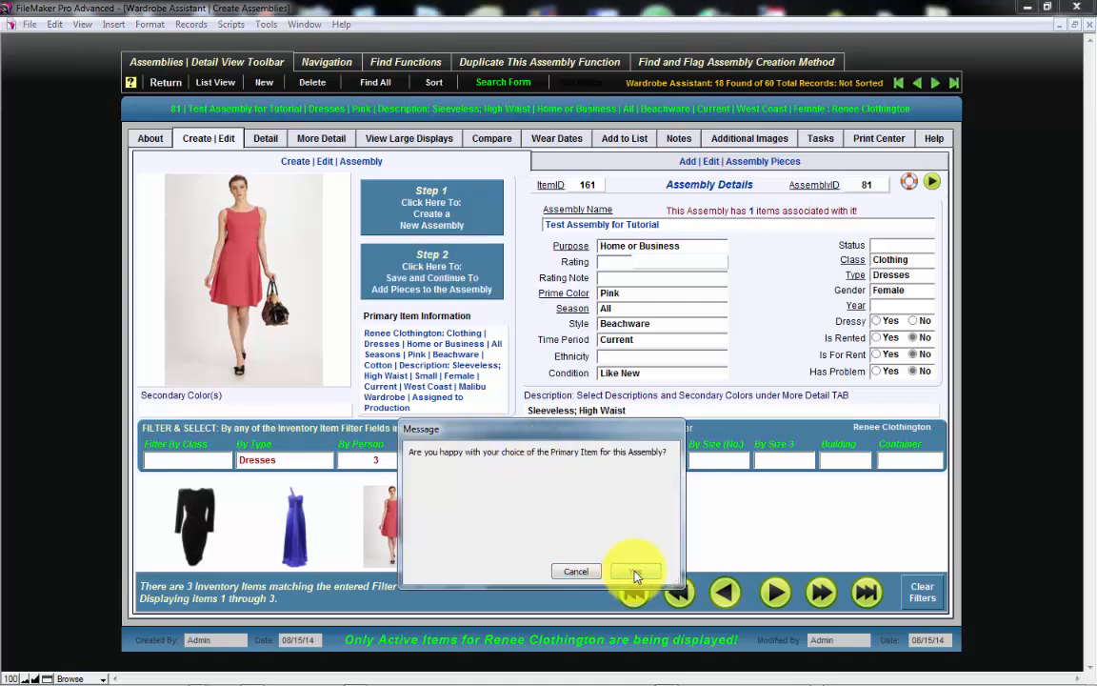
pyautogui.click(635, 572)
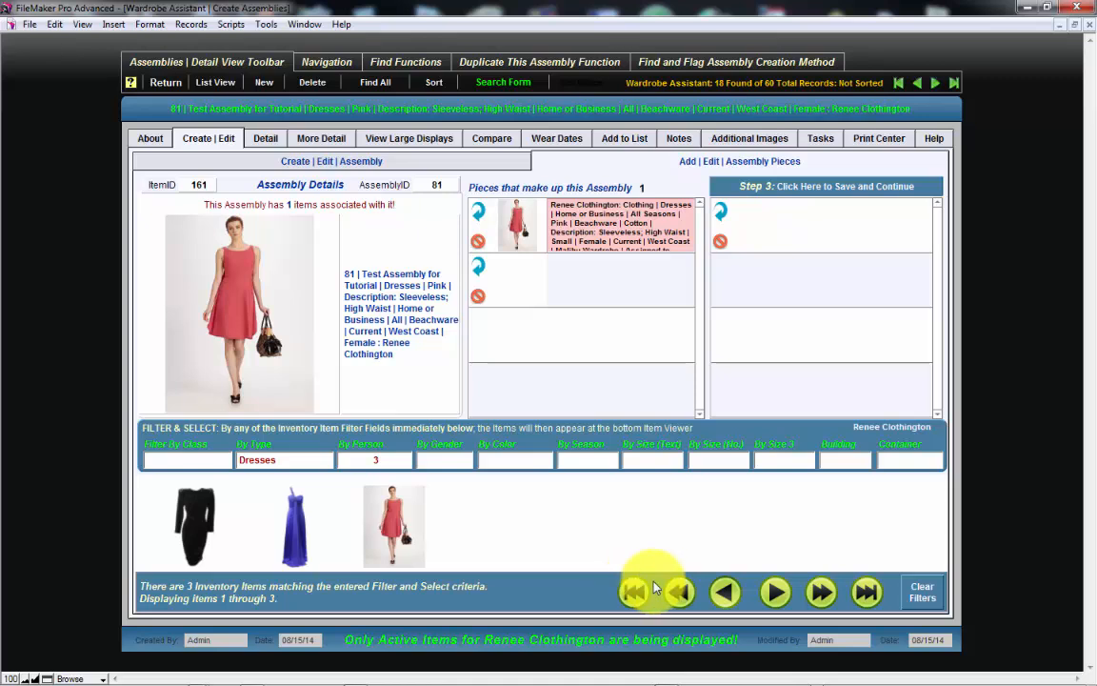
# - Filter the inventory by type Shoes and add the white strappy heels and the red strapped heels to the assembly
pyautogui.click(284, 463)
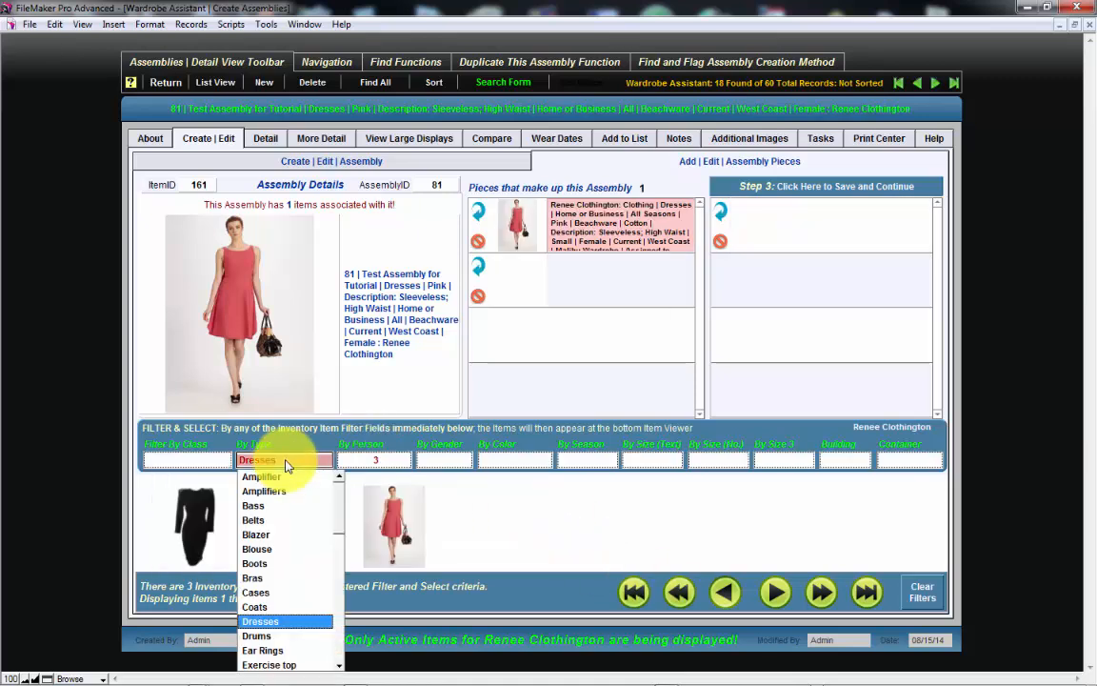
pyautogui.press('s')
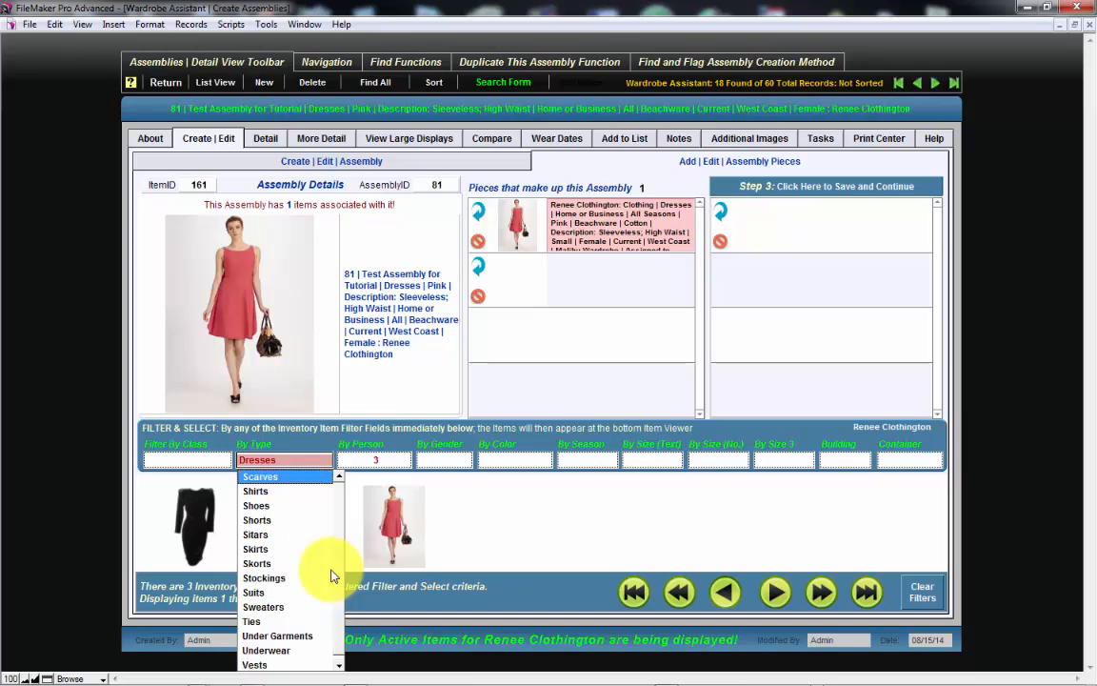
pyautogui.click(267, 504)
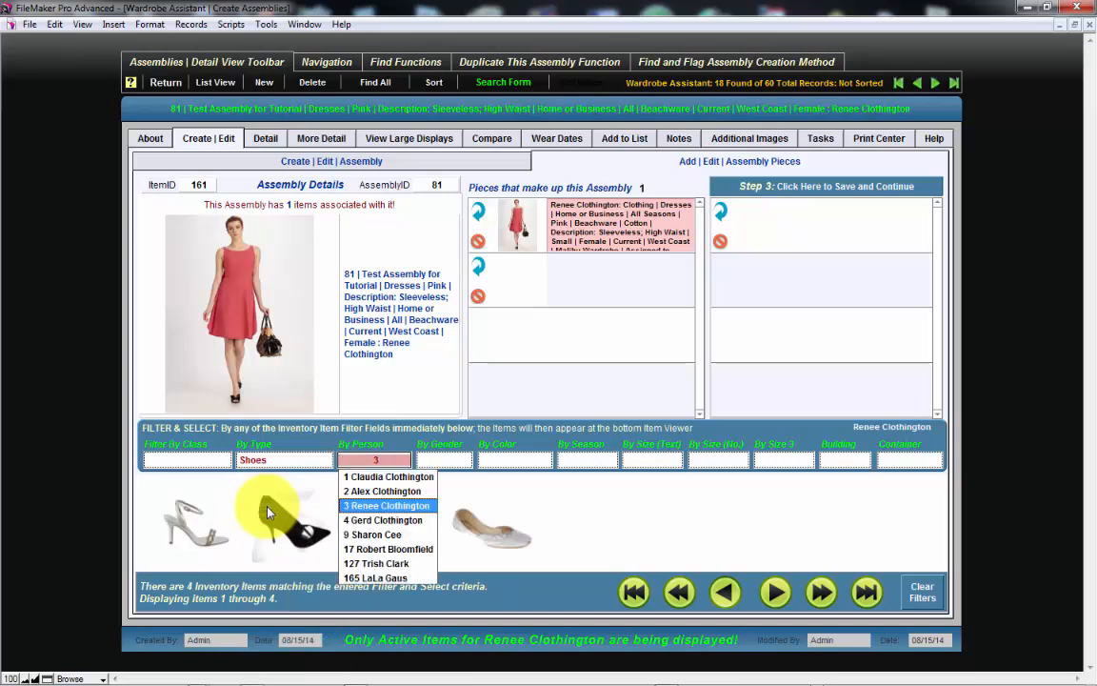
pyautogui.click(478, 441)
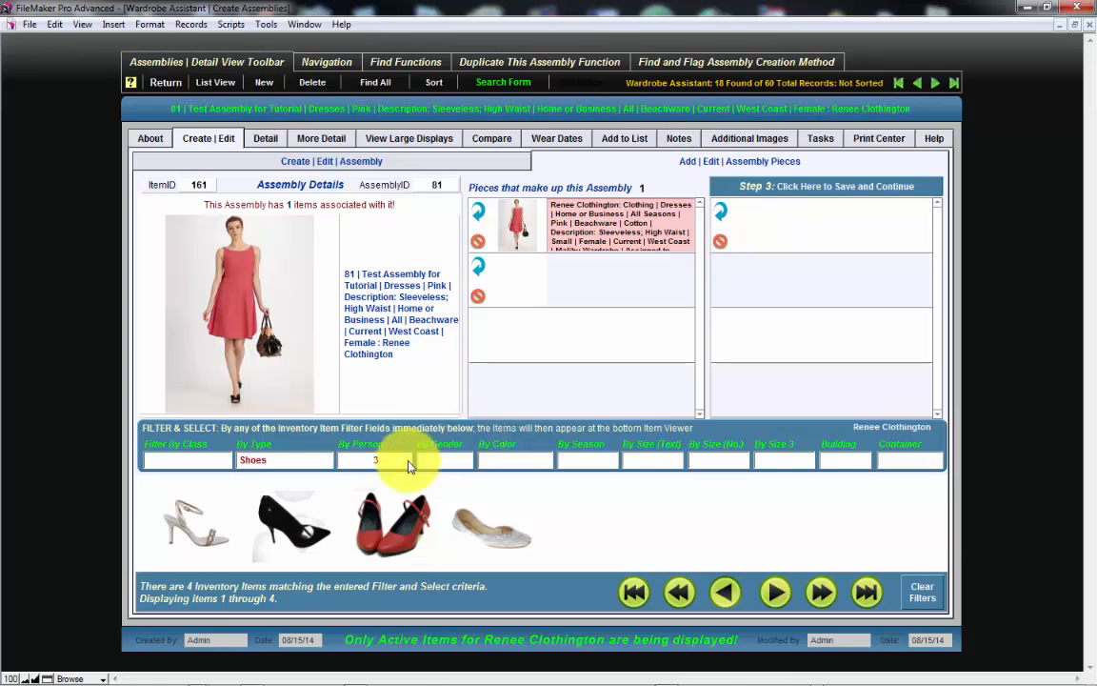
pyautogui.click(200, 538)
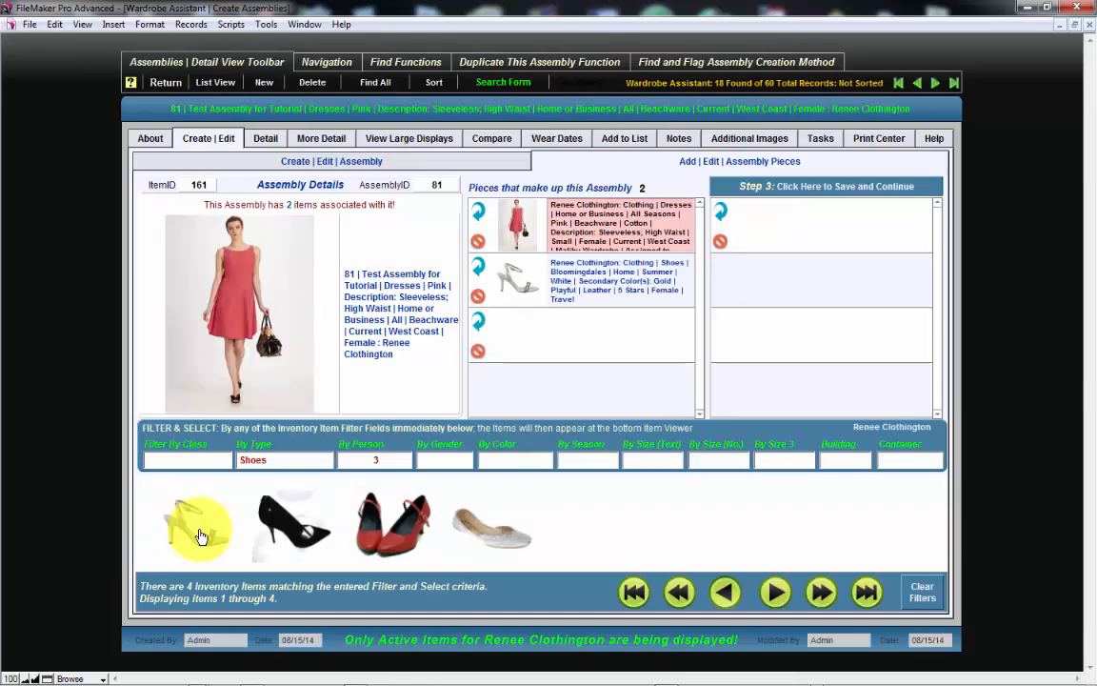
pyautogui.click(384, 531)
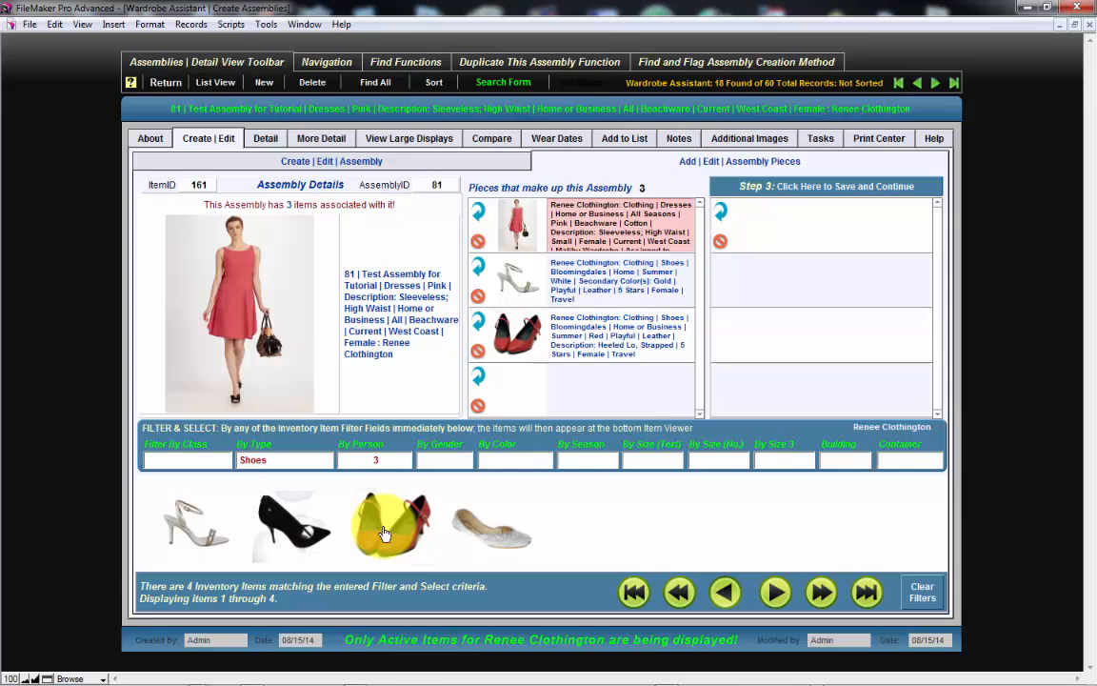
# - Filter the inventory by type Handbags and add the black clutch and the cream shoulder bag to the assembly
pyautogui.click(298, 461)
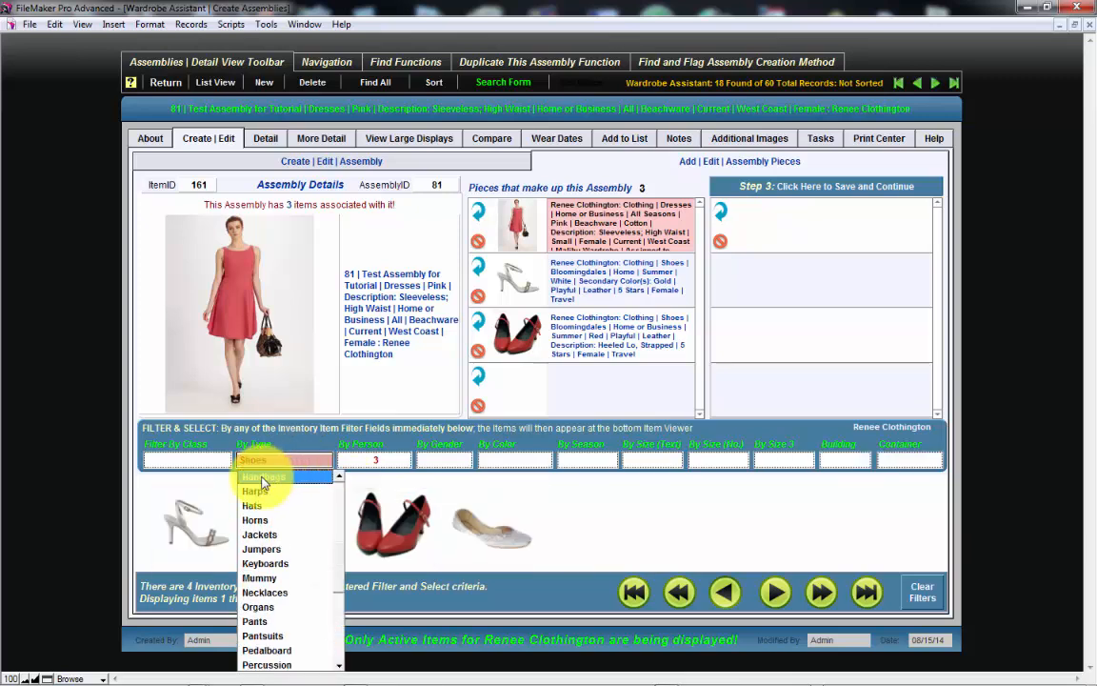
pyautogui.click(259, 476)
pyautogui.click(392, 445)
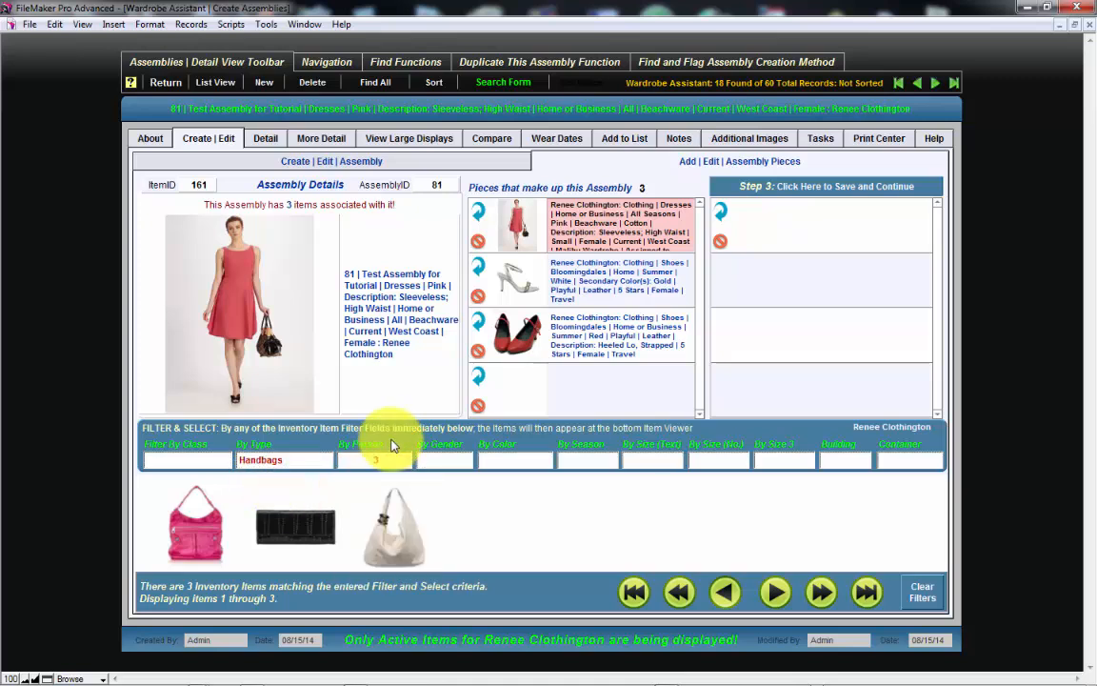
pyautogui.click(300, 527)
pyautogui.click(384, 547)
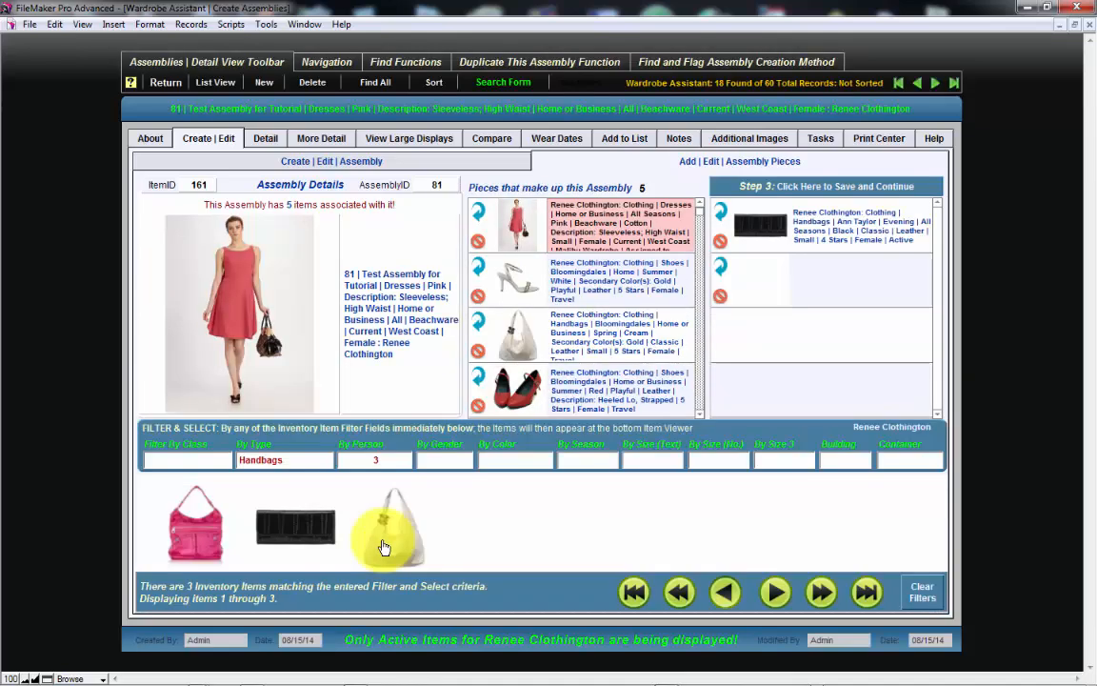
# - Replace the existing filters with class Jewelry and add the diamond stud earrings and the pearl necklace to the assembly
pyautogui.click(931, 595)
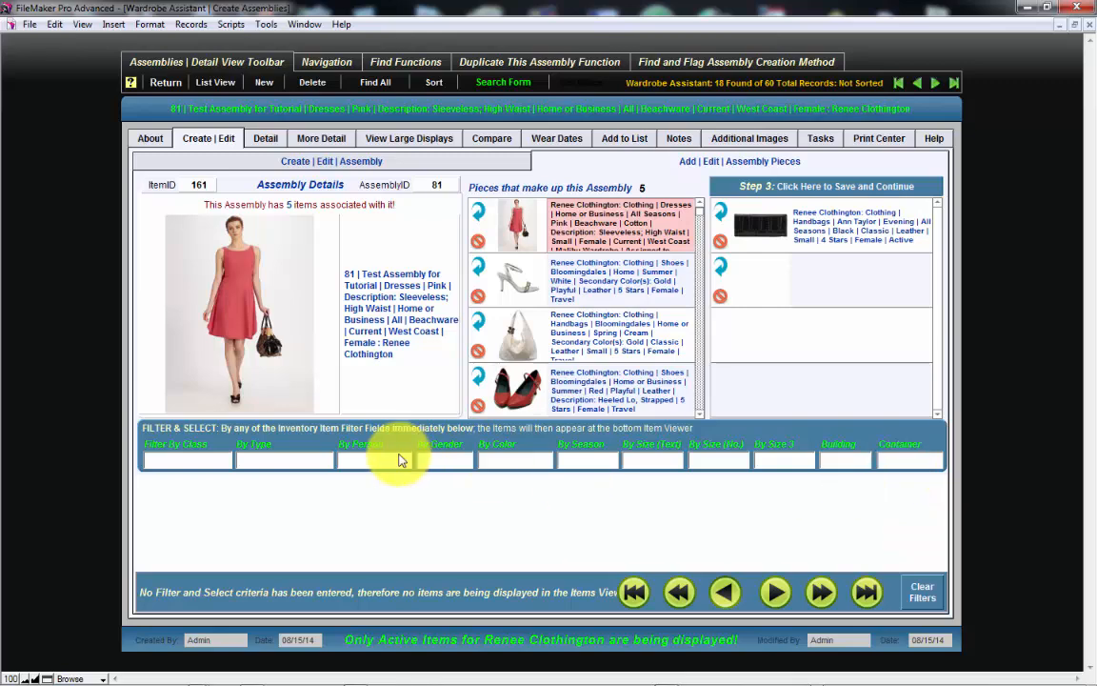
pyautogui.click(176, 463)
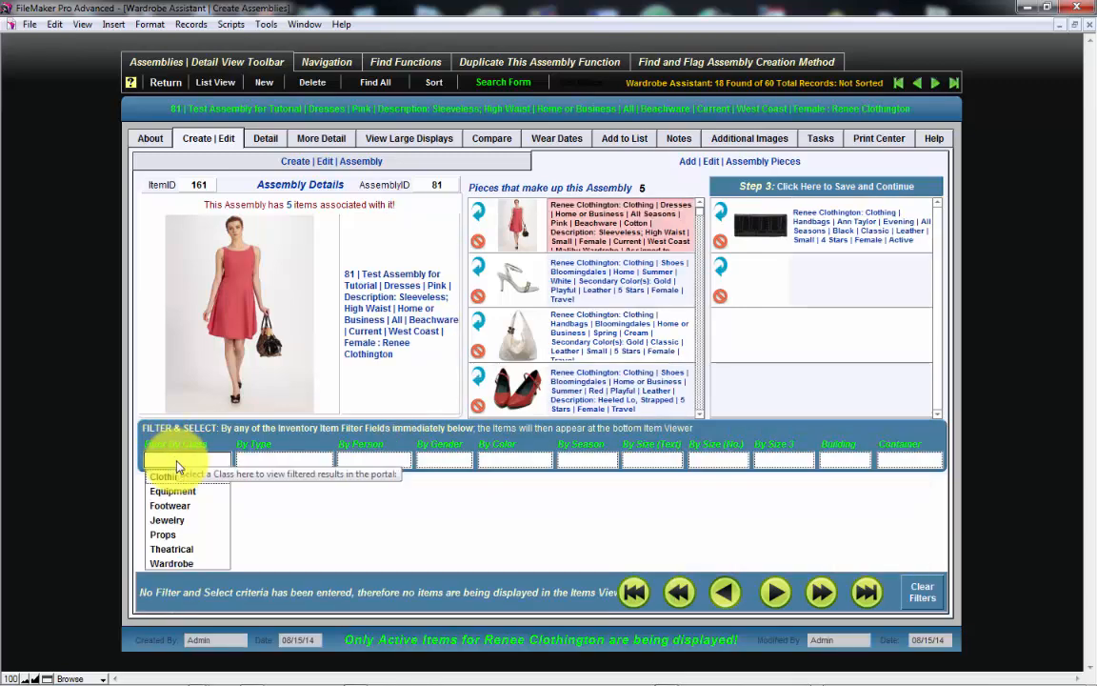
pyautogui.click(181, 524)
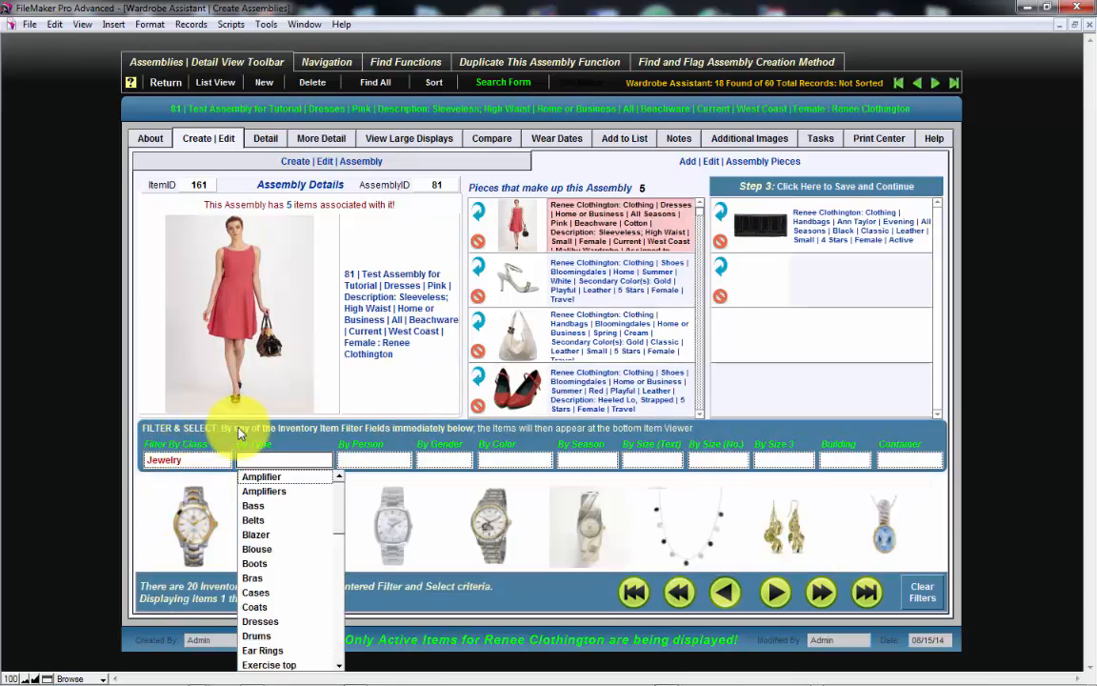
pyautogui.click(515, 433)
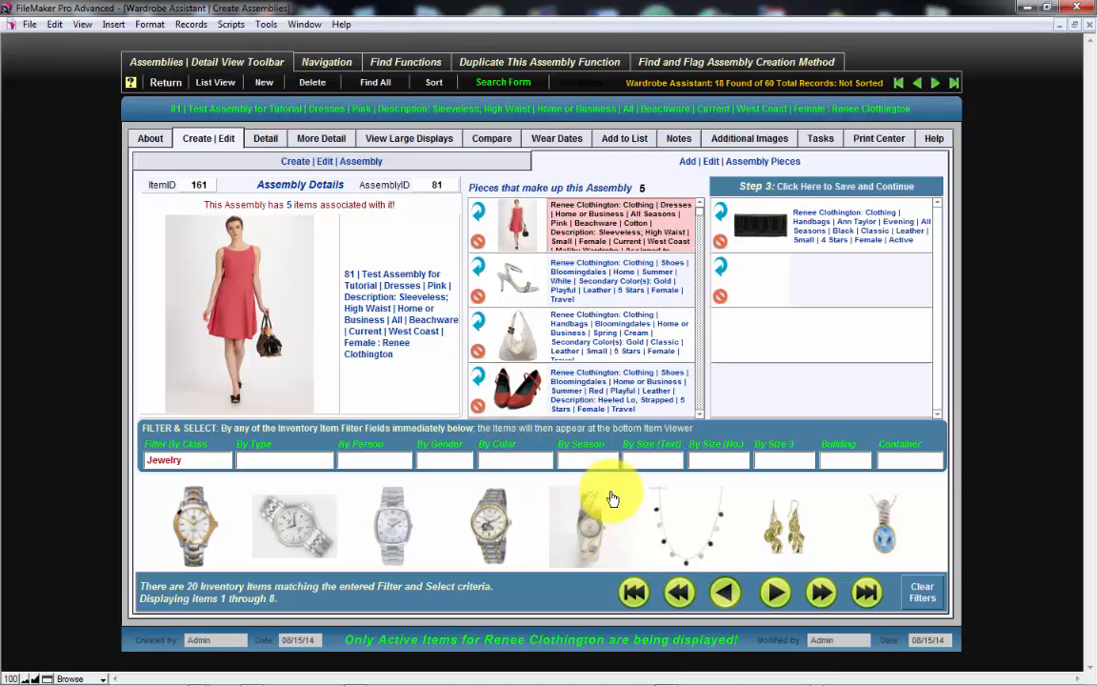
pyautogui.click(821, 593)
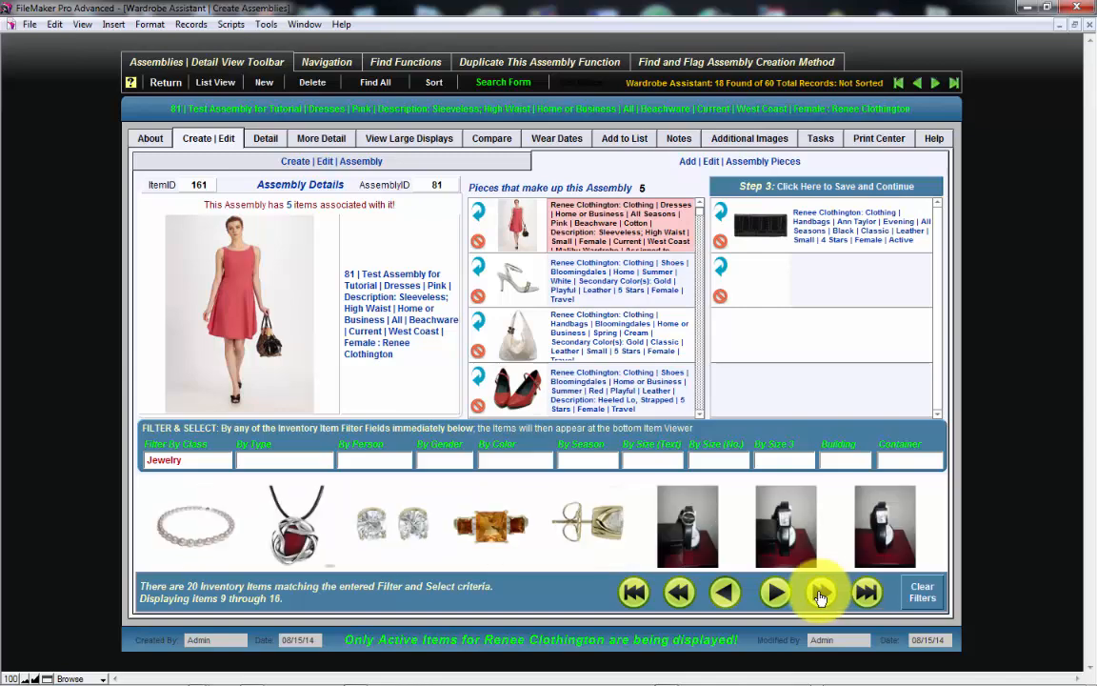
pyautogui.click(398, 530)
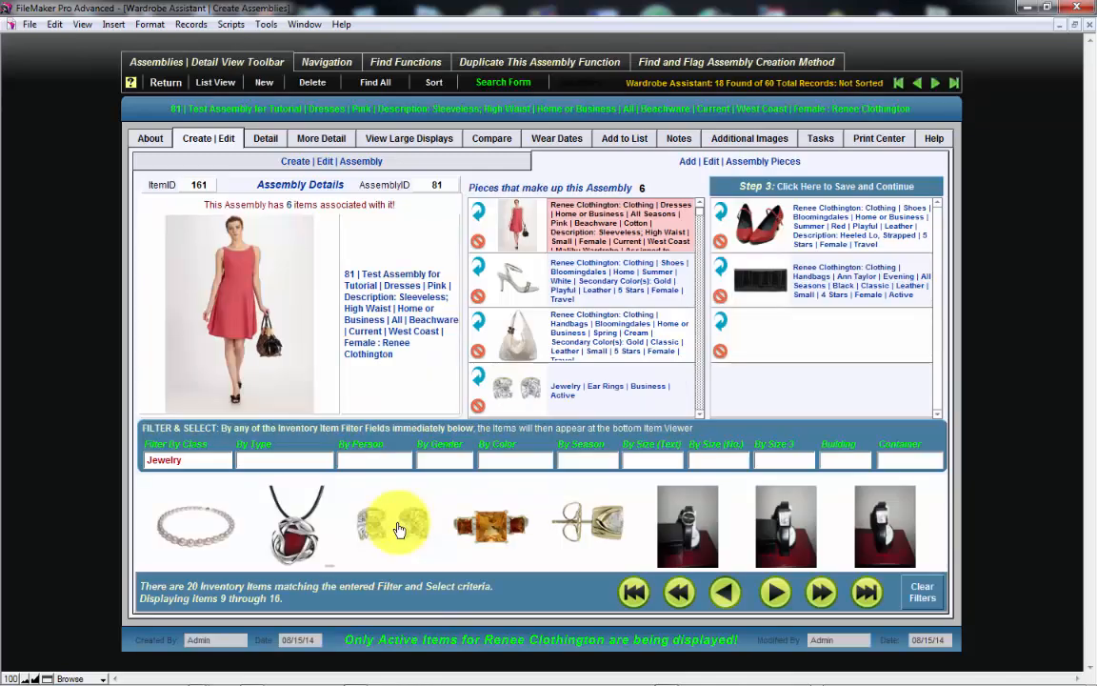
pyautogui.click(214, 531)
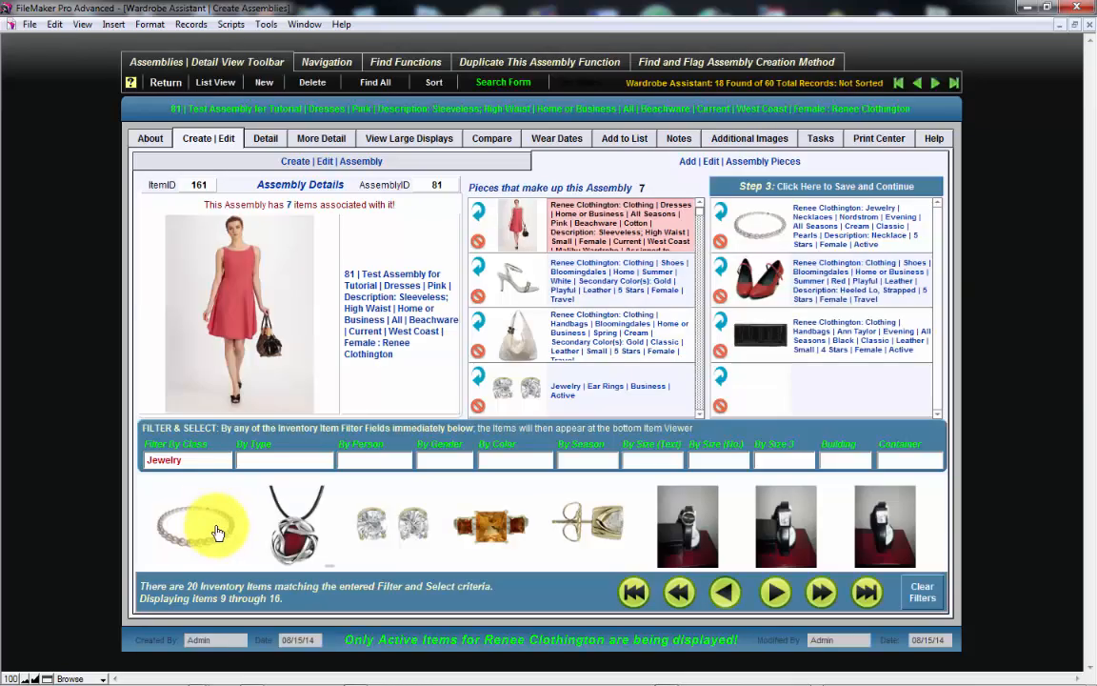
# - Replace the class filter with type Bras and add the black lace bra to the assembly
pyautogui.click(928, 593)
pyautogui.click(282, 460)
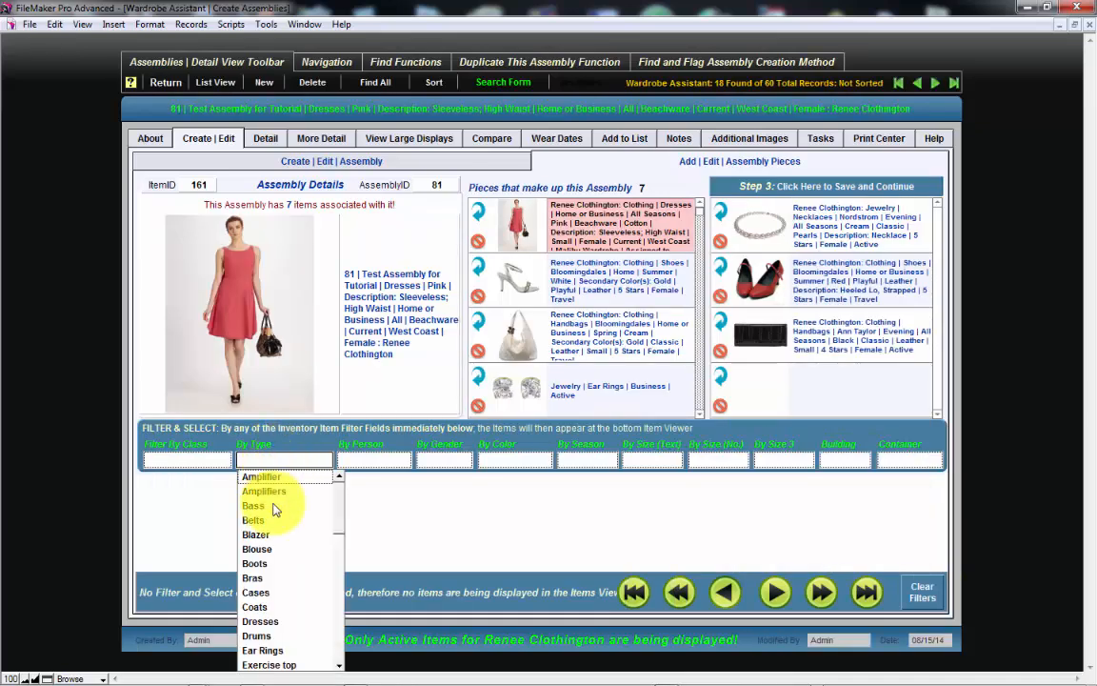
pyautogui.click(262, 577)
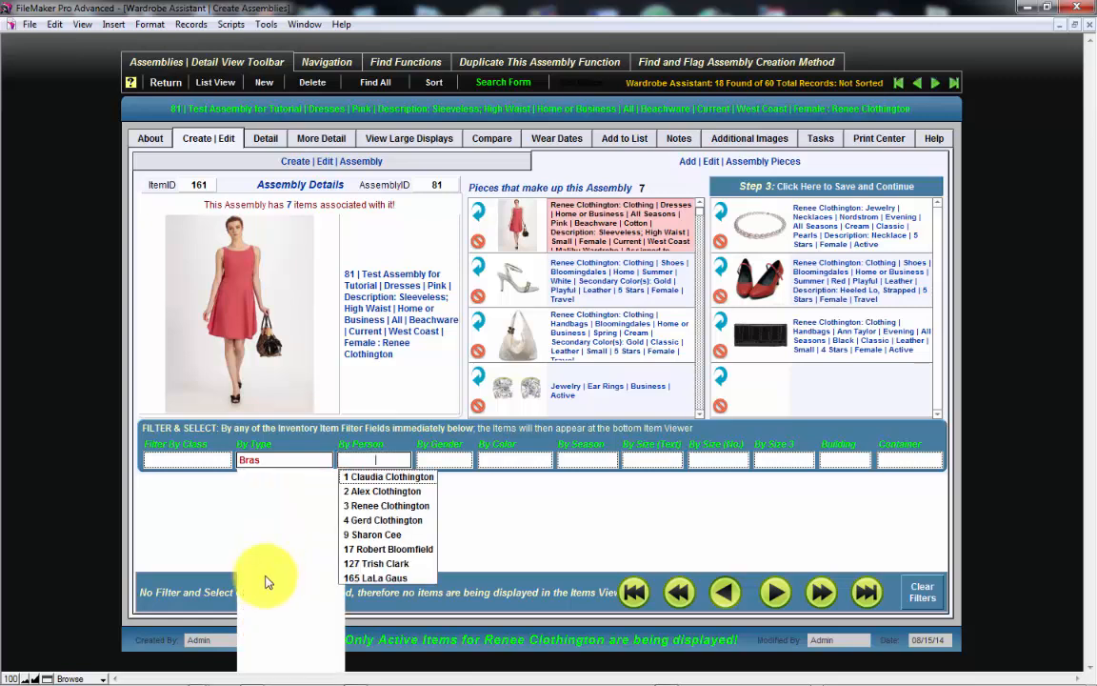
pyautogui.click(404, 424)
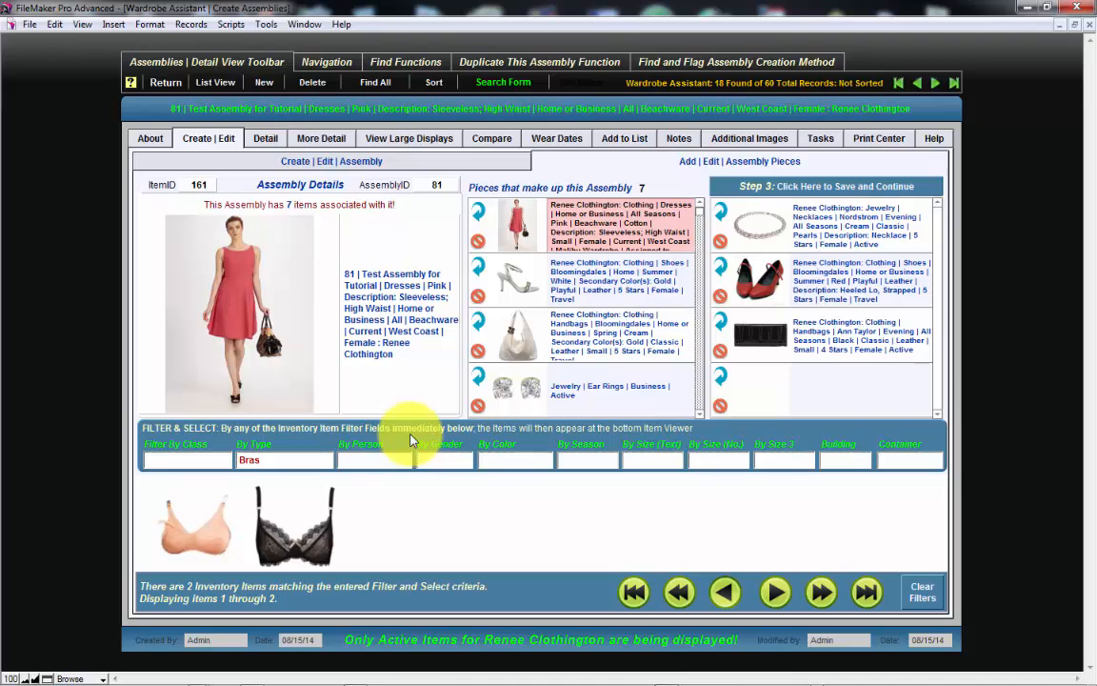
pyautogui.click(324, 564)
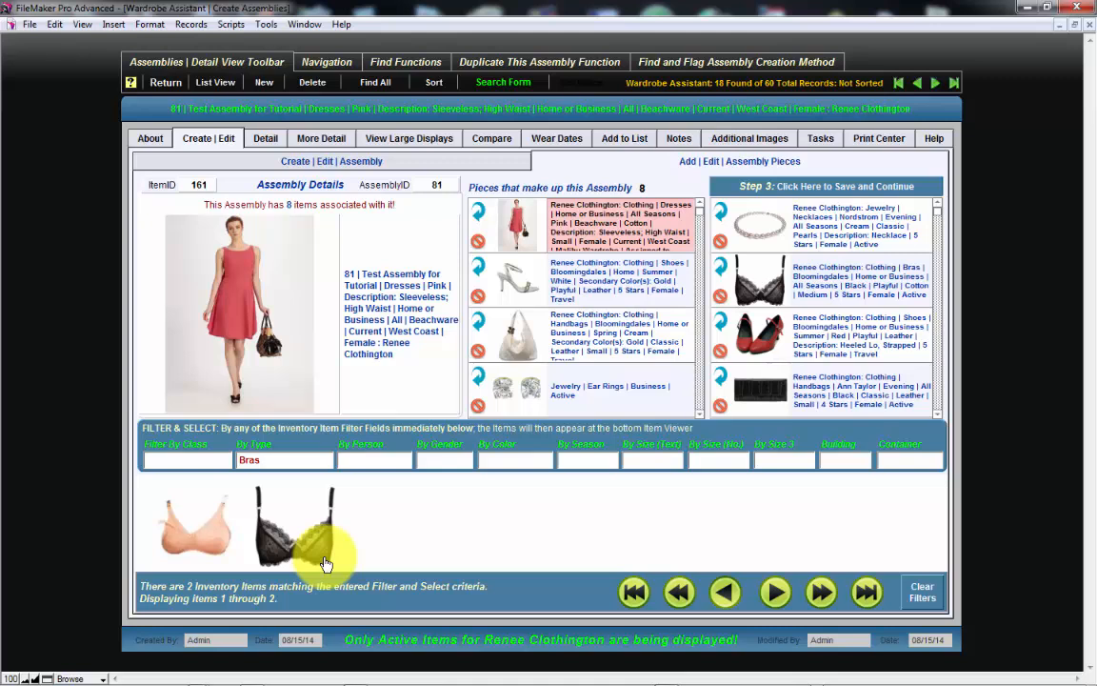
# - View the assembly's pieces in the large display layout for up to six pieces
pyautogui.click(425, 143)
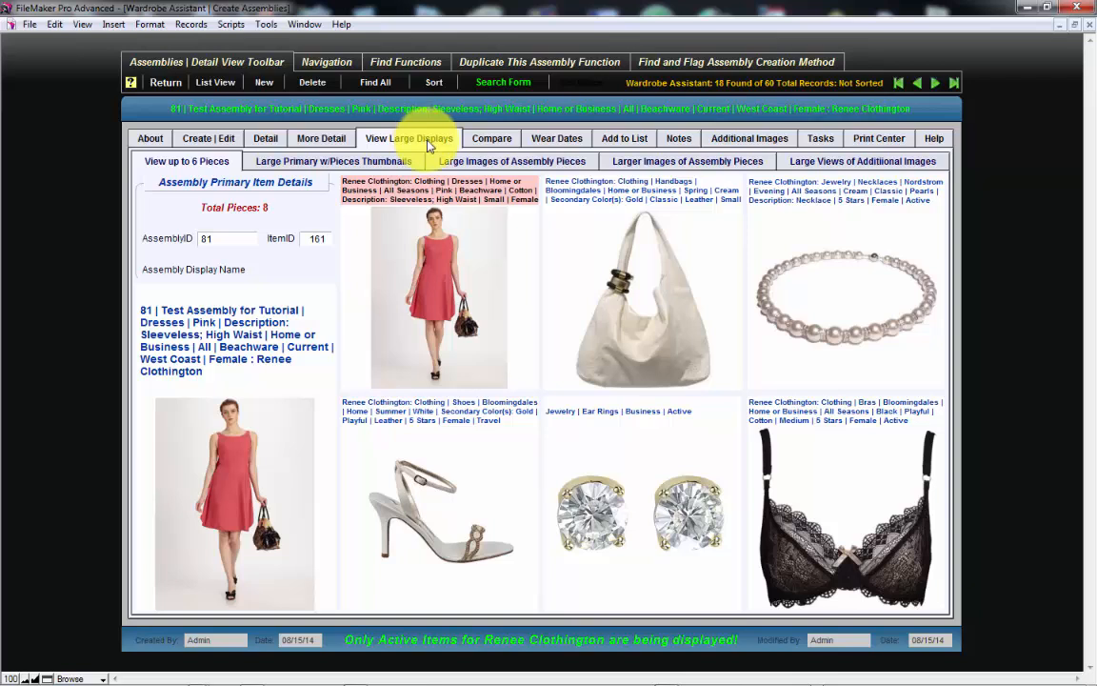
# - View the assembly as a large primary item with piece thumbnails, and as large images of all its pieces
pyautogui.click(363, 164)
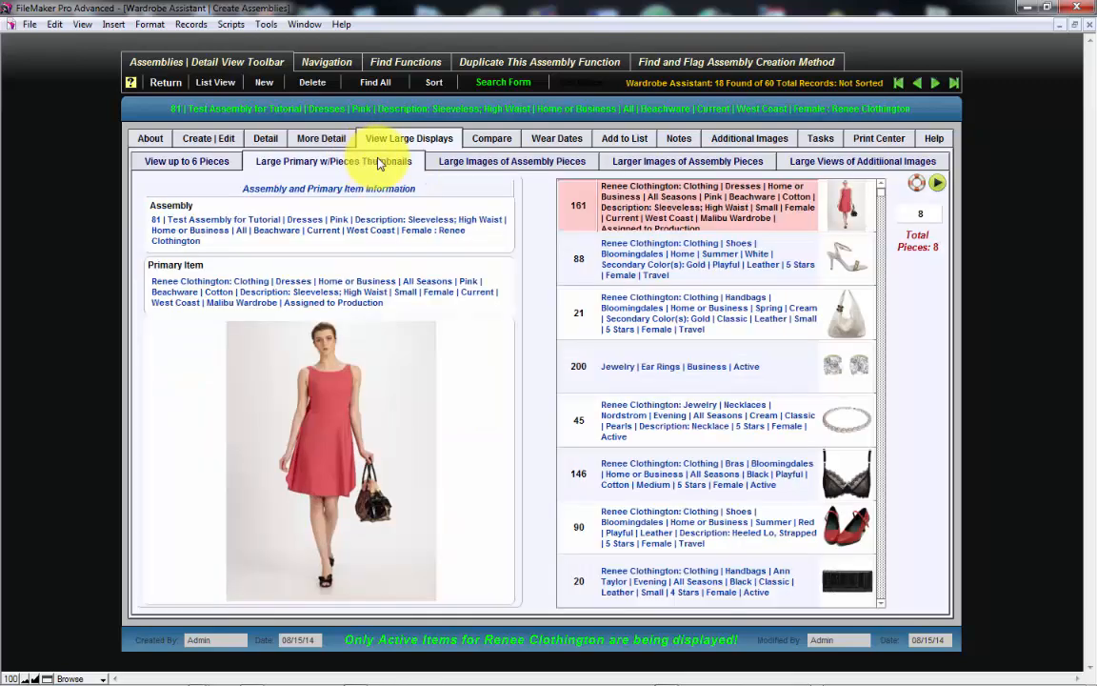
pyautogui.click(453, 164)
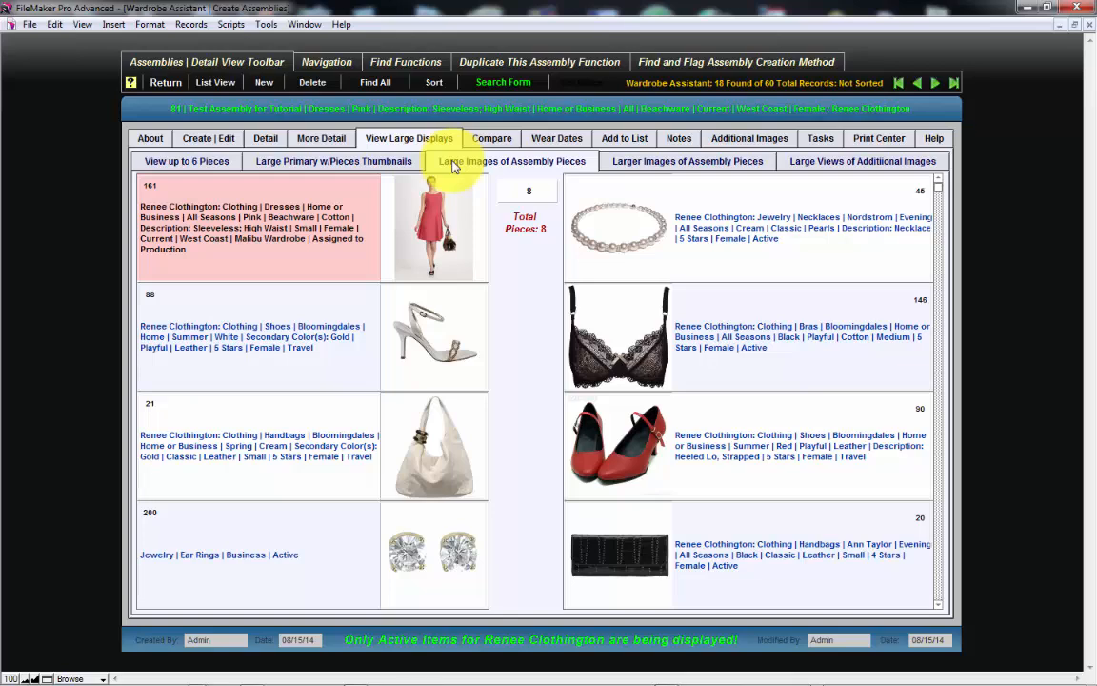
pyautogui.click(453, 162)
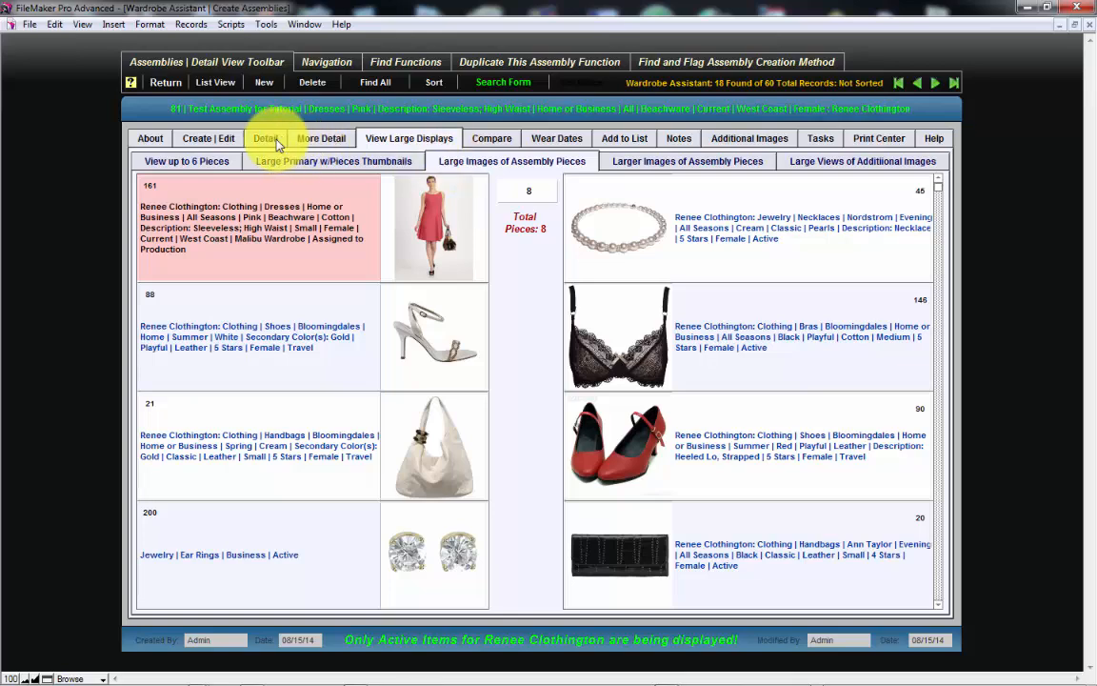
# - Remove the white and gold high-heeled sandals from the pieces in the assembly's details and confirm the removal
pyautogui.click(277, 141)
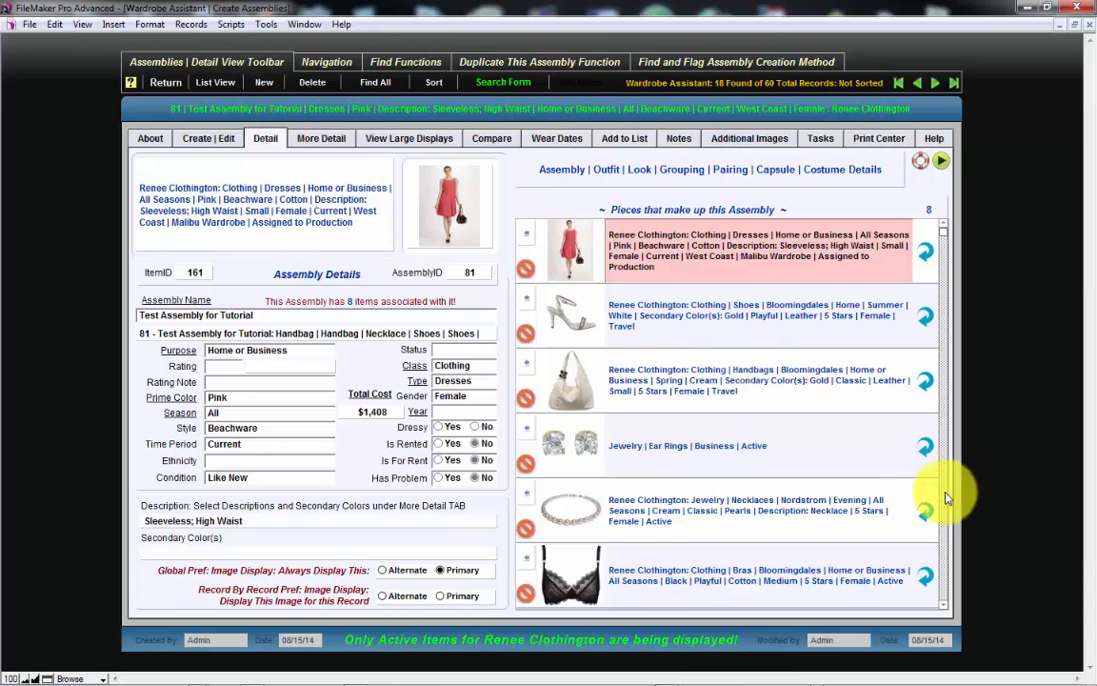
pyautogui.scroll(-3, 946, 497)
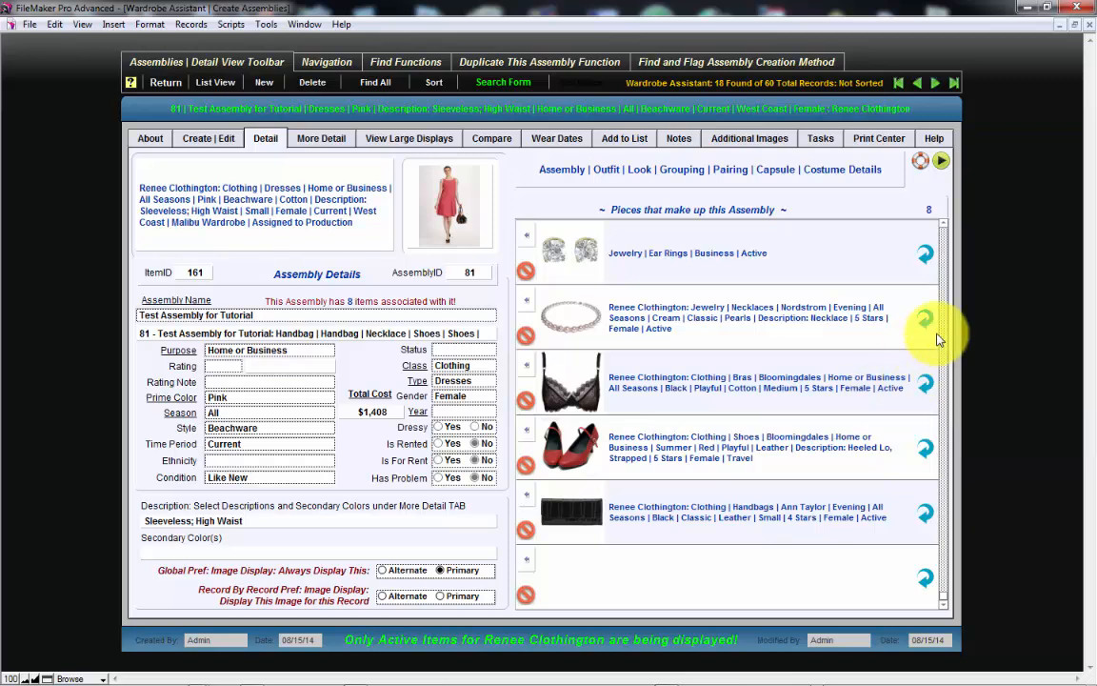
pyautogui.scroll(3, 946, 333)
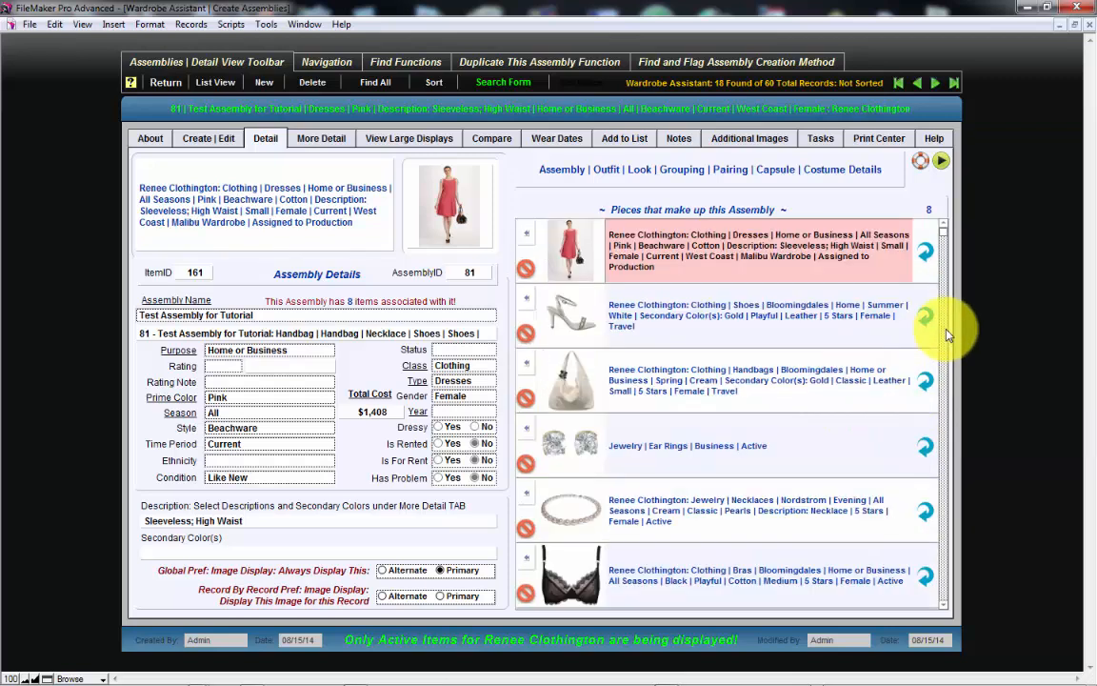
pyautogui.click(529, 335)
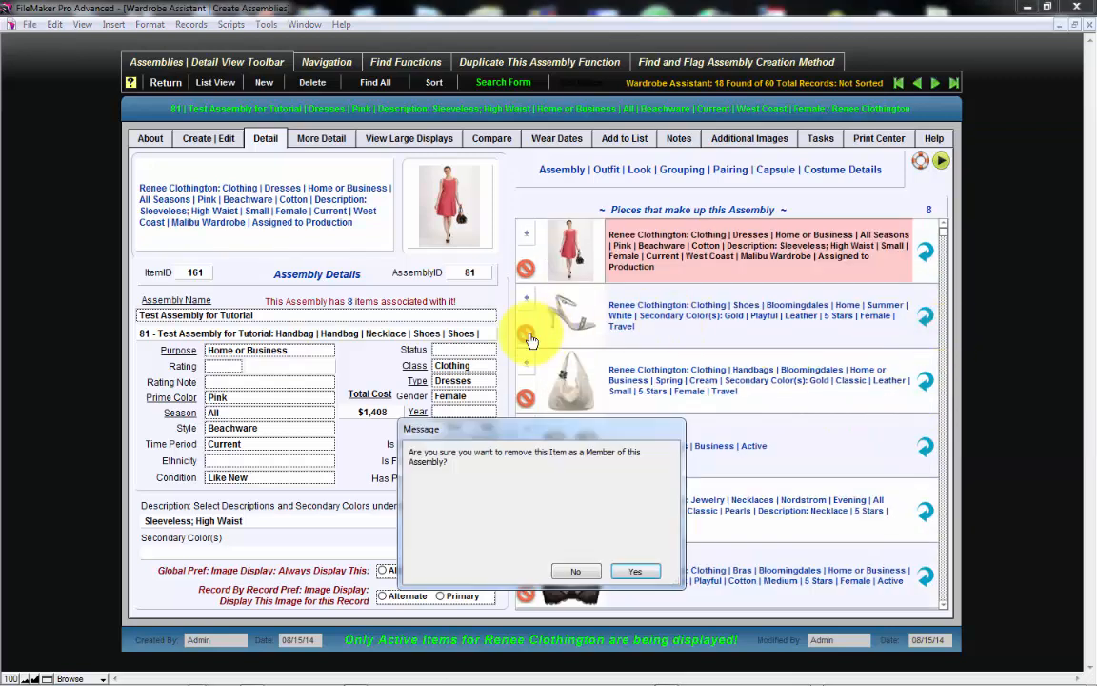
pyautogui.click(635, 572)
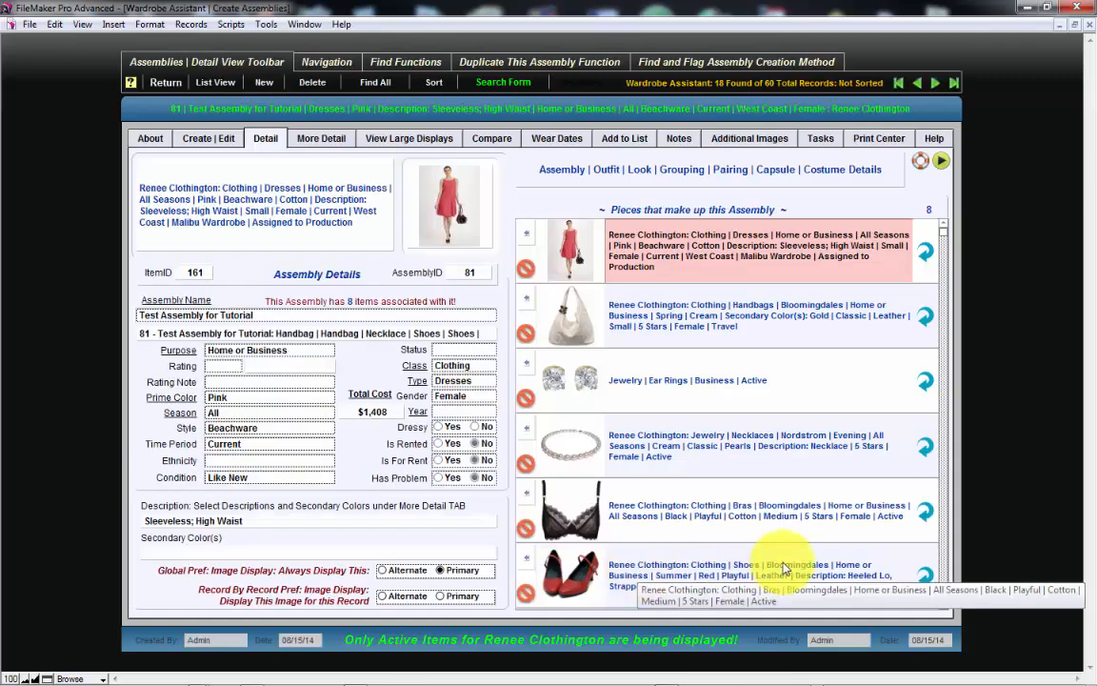
# - Remove the black Ann Taylor clutch from the assembly's list of pieces and confirm the removal
pyautogui.click(945, 606)
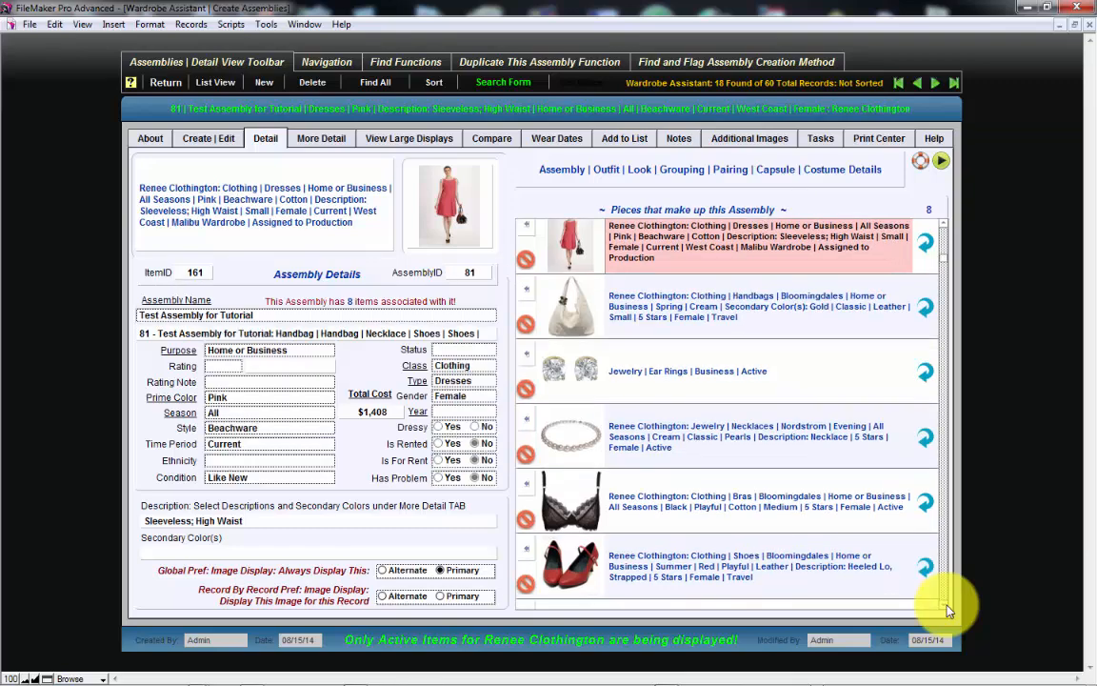
pyautogui.click(945, 606)
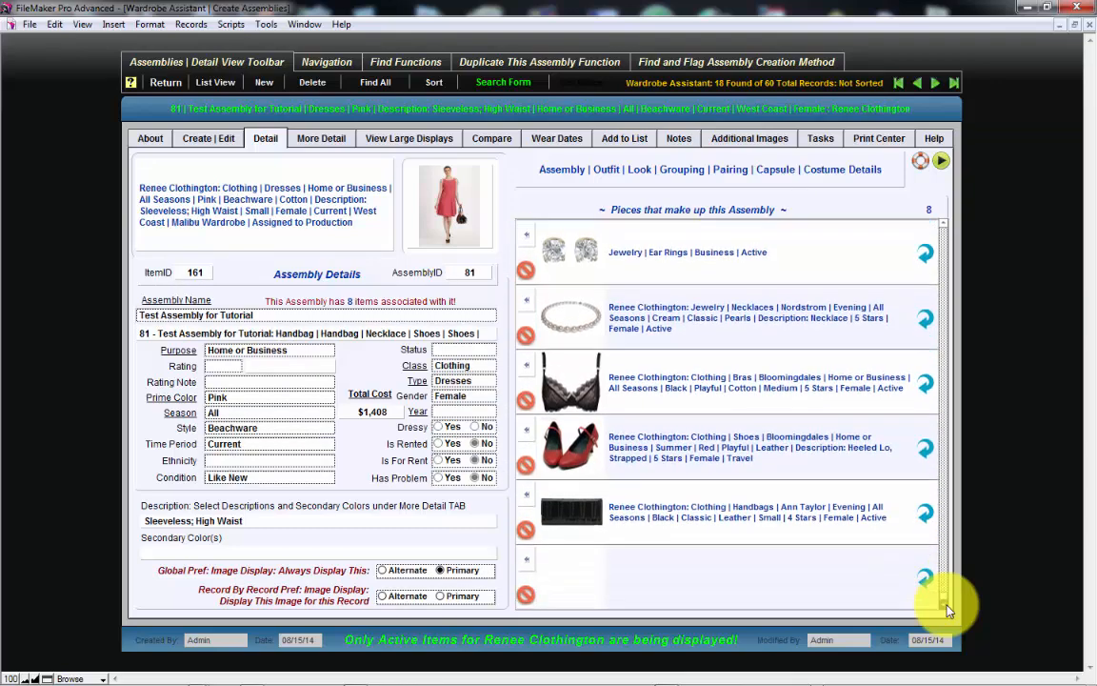
pyautogui.click(947, 293)
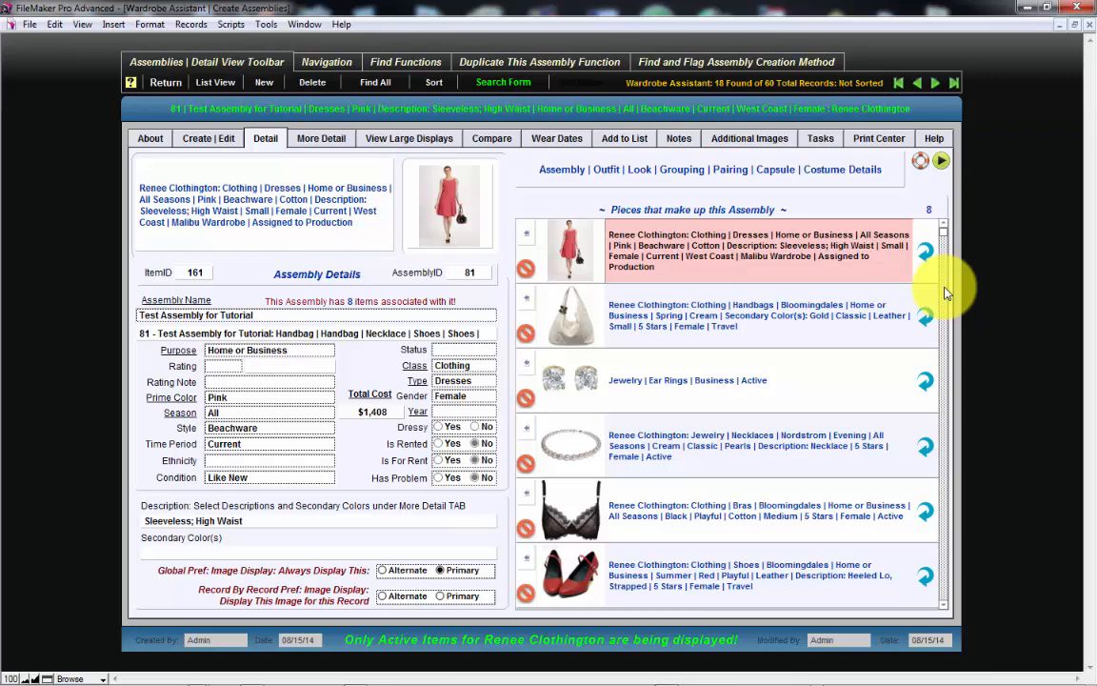
pyautogui.scroll(-2, 942, 401)
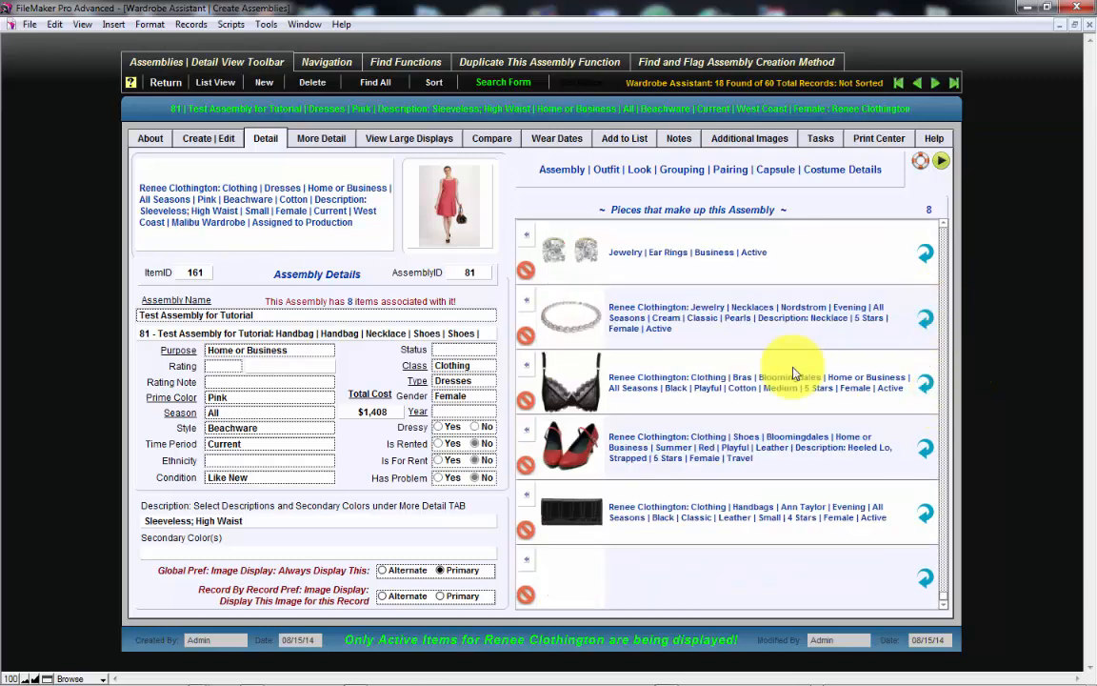
pyautogui.click(524, 531)
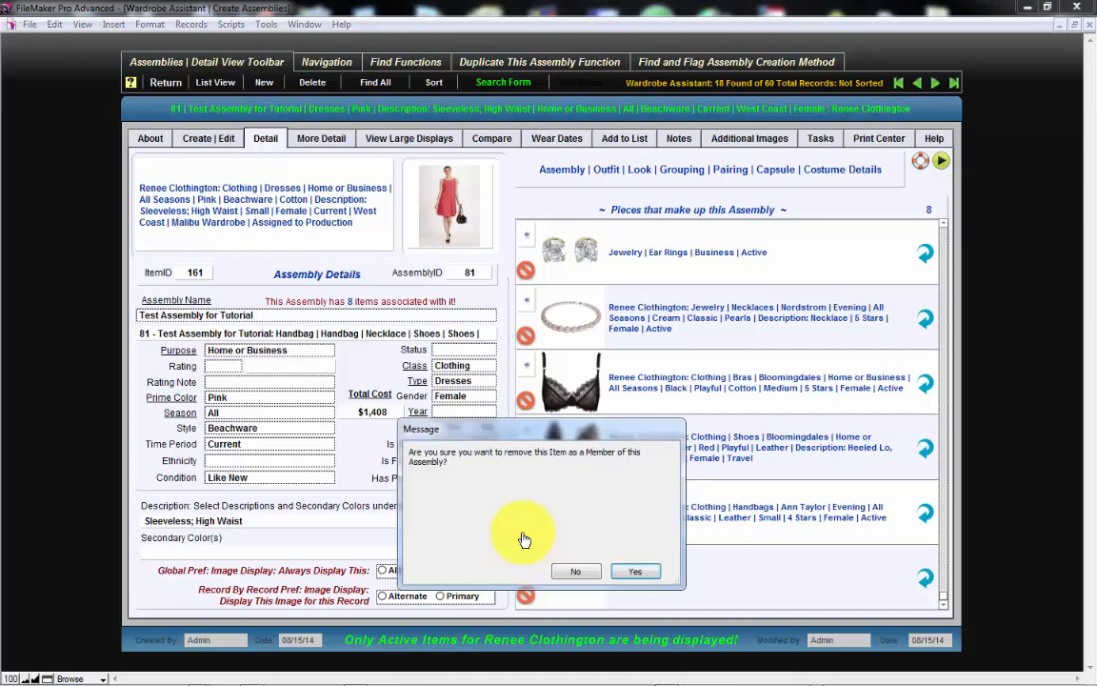
pyautogui.click(633, 572)
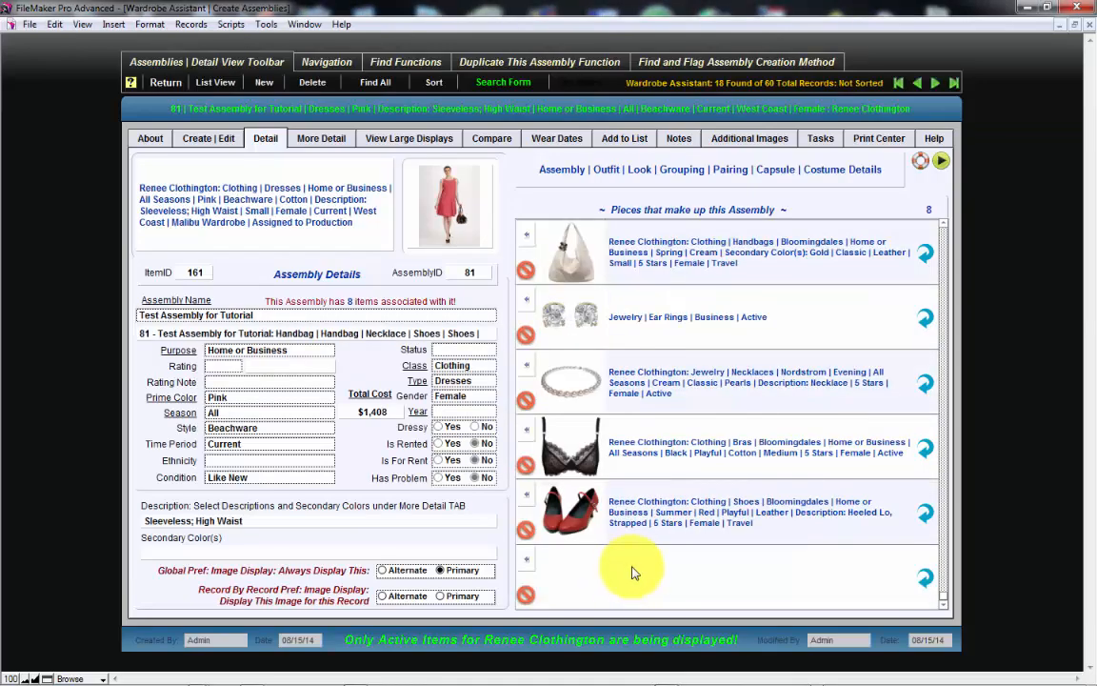
# - Review the assembly's remaining pieces in the large display for up to six pieces
pyautogui.click(386, 141)
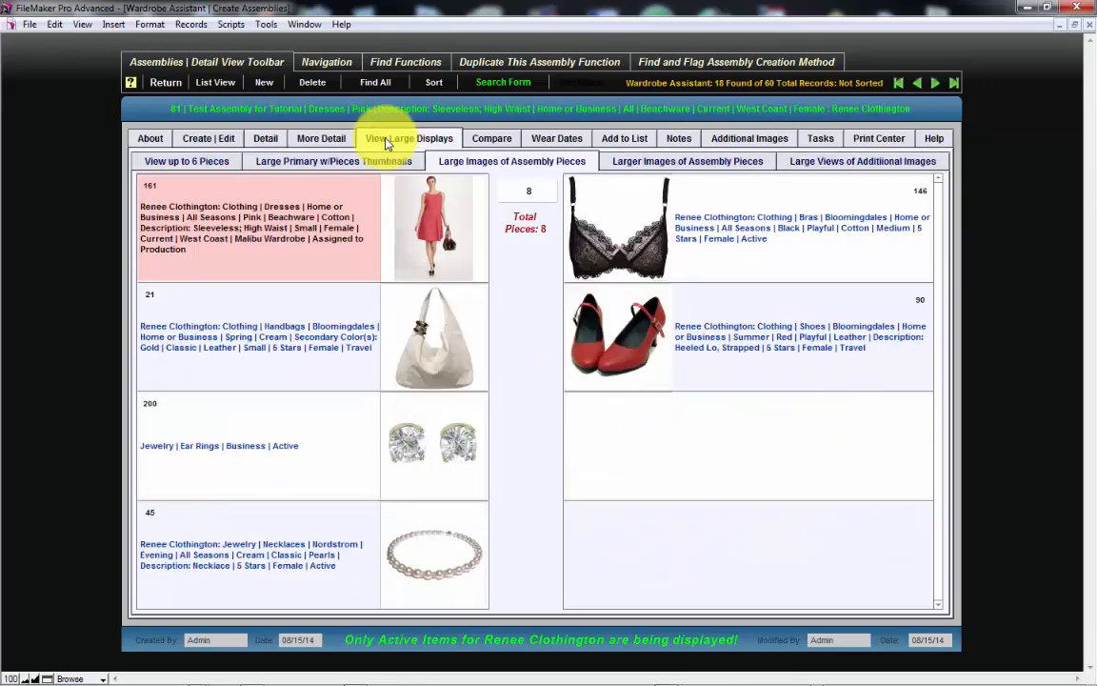
pyautogui.click(176, 160)
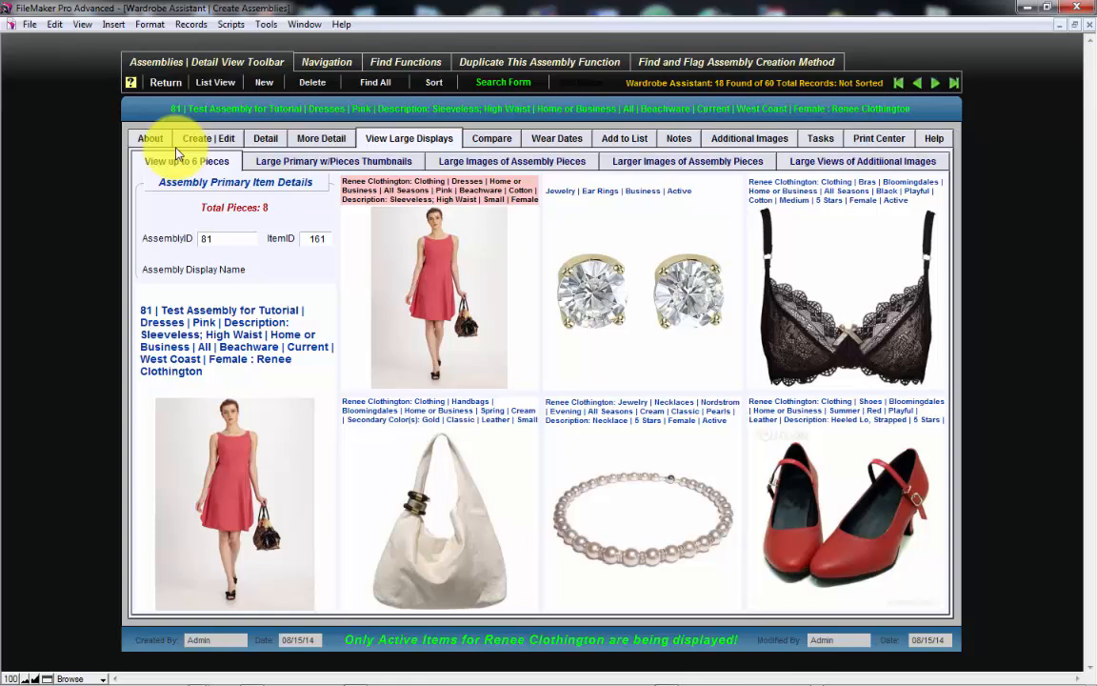